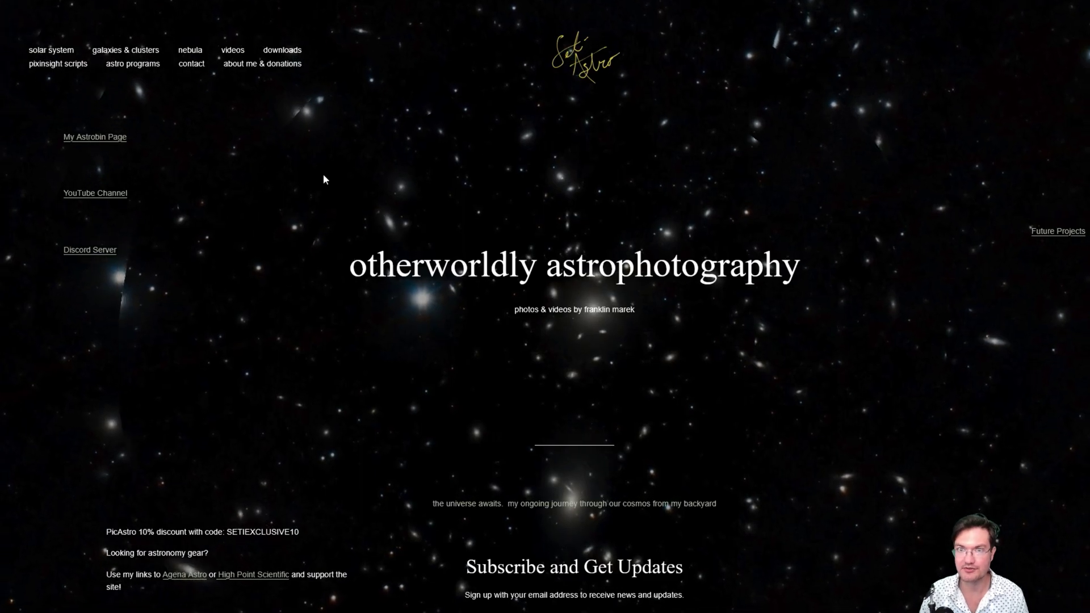
Step: Open the Seti Astro's Suite page from the Astro Programs menu
mouse_move(133, 64)
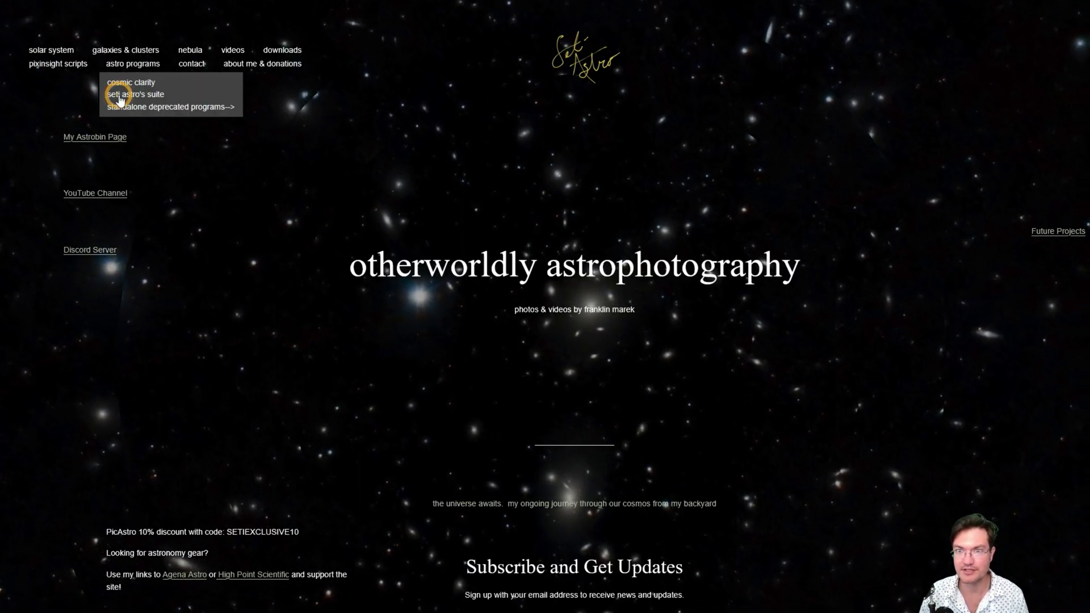
click(135, 94)
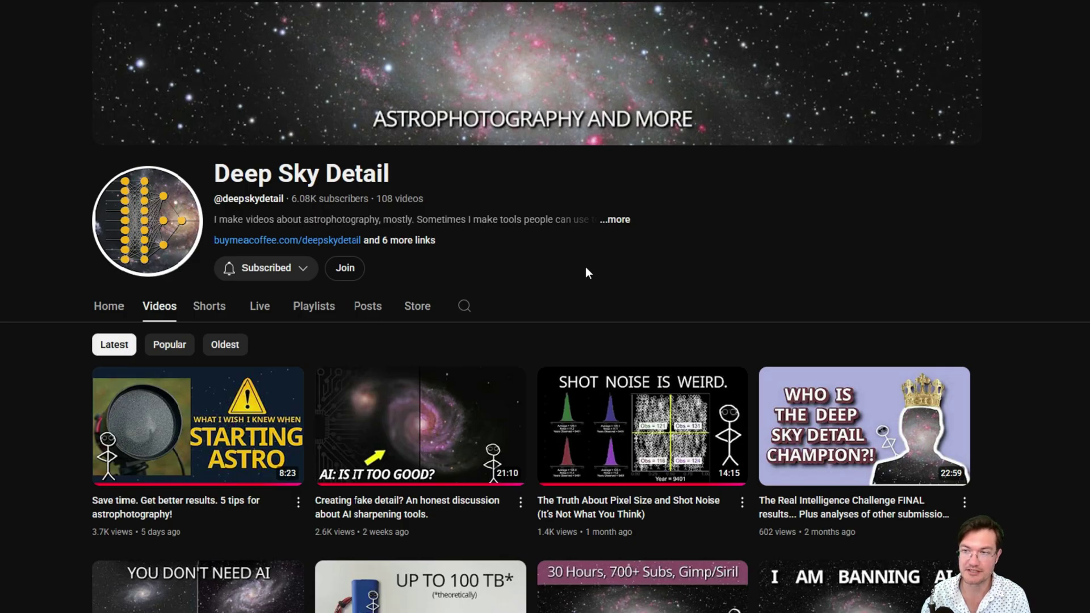
Step: Scroll through the Deep Sky Detail channel's Videos page
scroll(587, 272, down, 10)
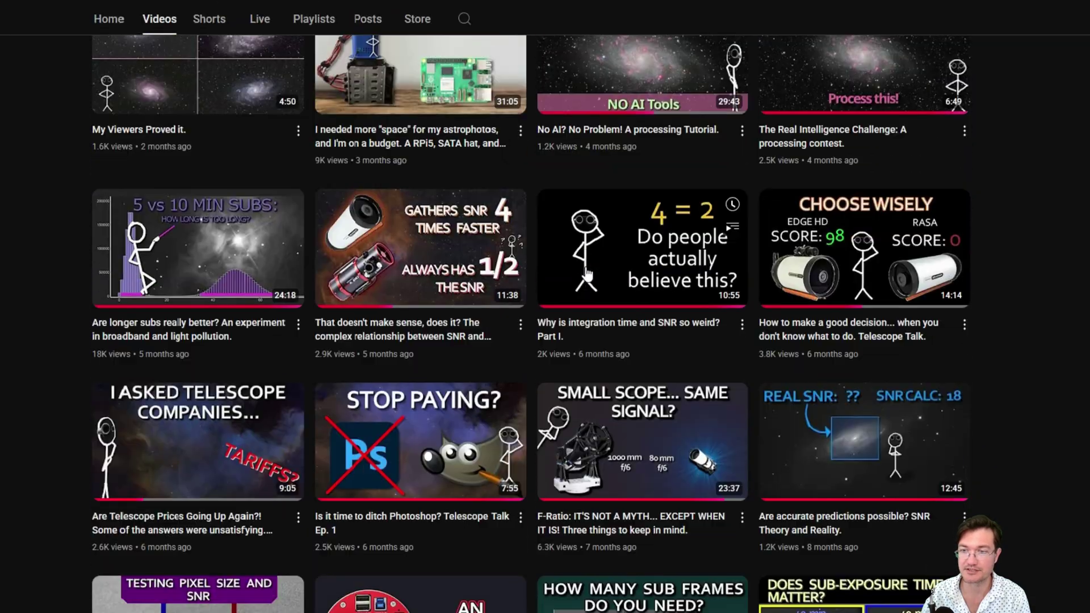
scroll(587, 274, down, 6)
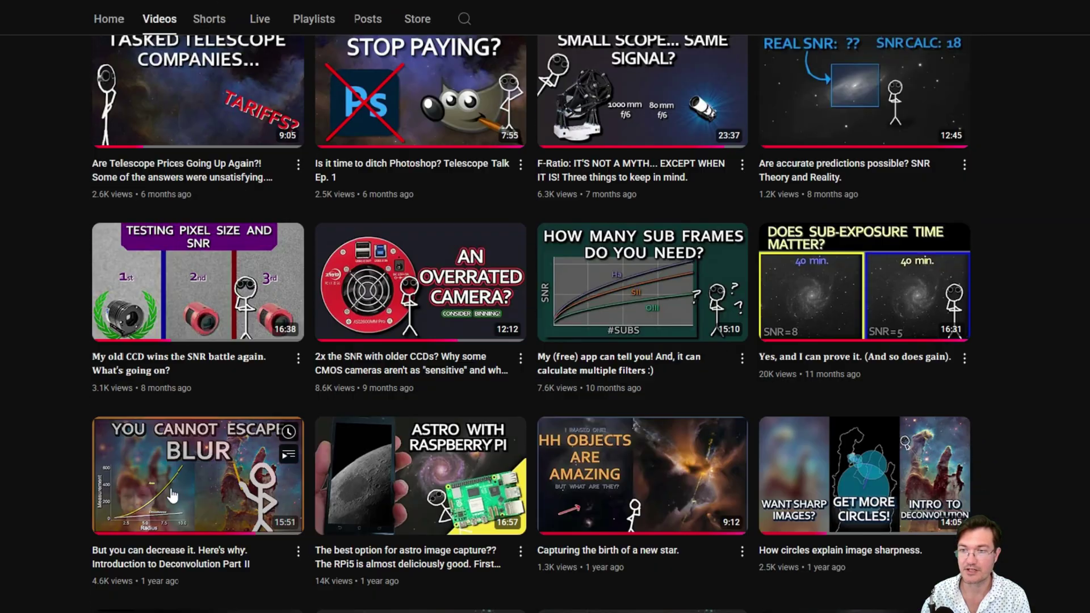
mouse_move(173, 495)
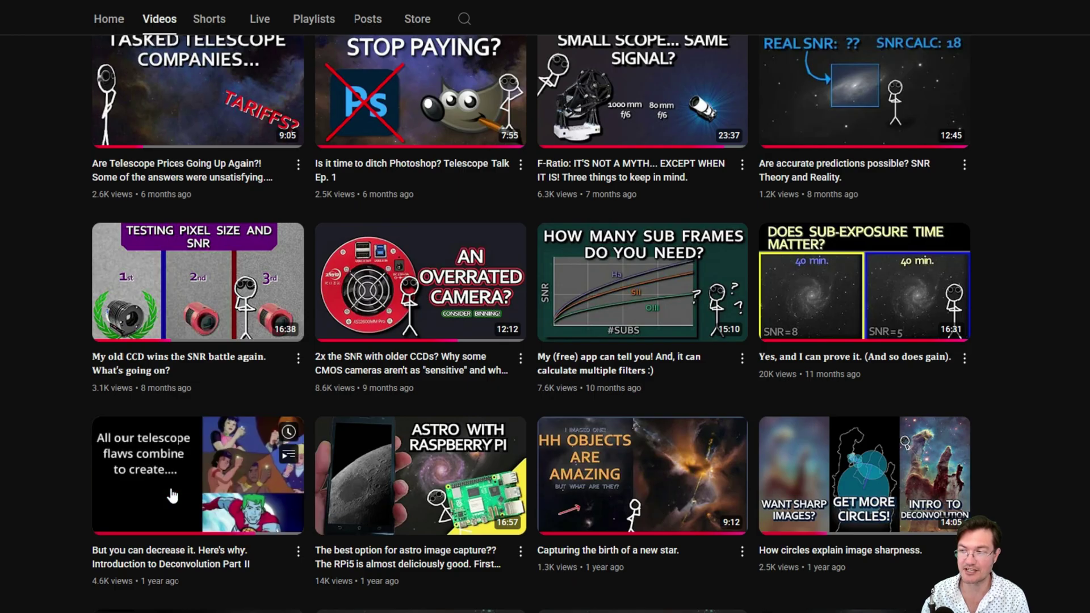
scroll(291, 429, down, 6)
scroll(292, 430, up, 10)
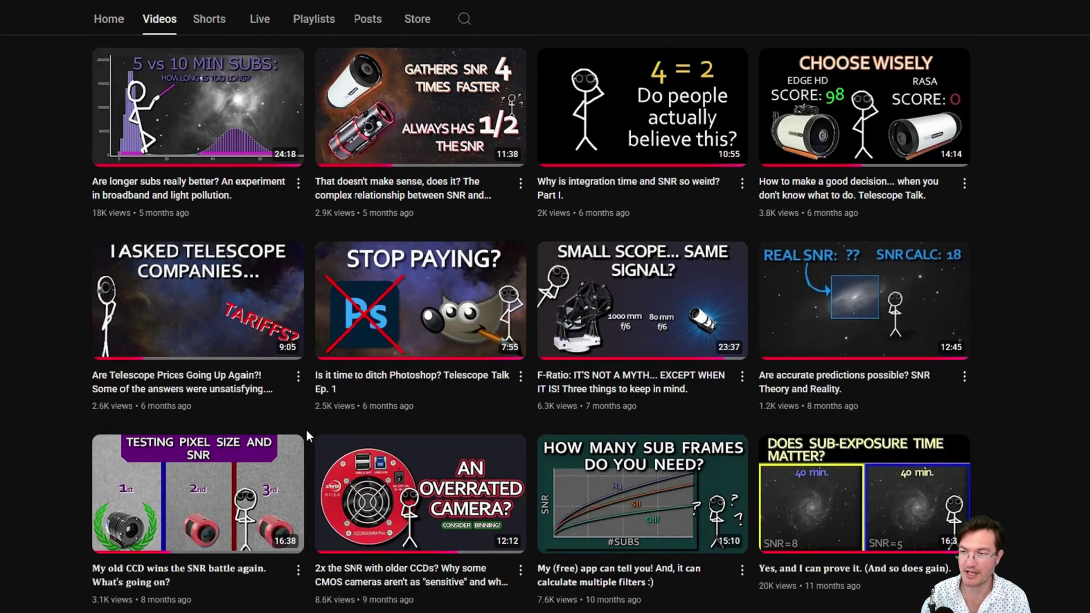
scroll(352, 400, up, 6)
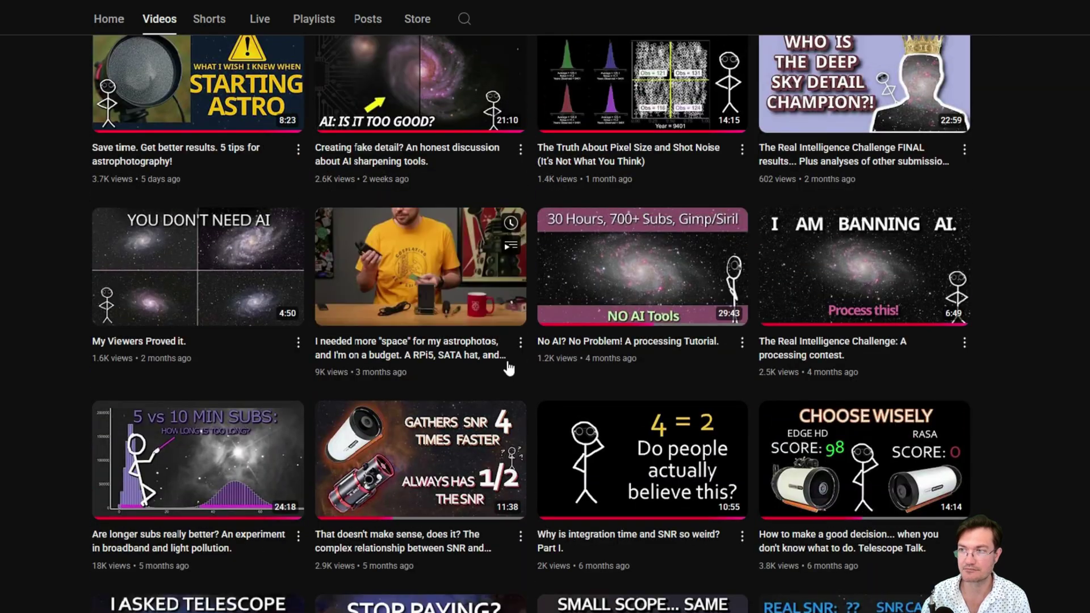
scroll(329, 481, up, 3)
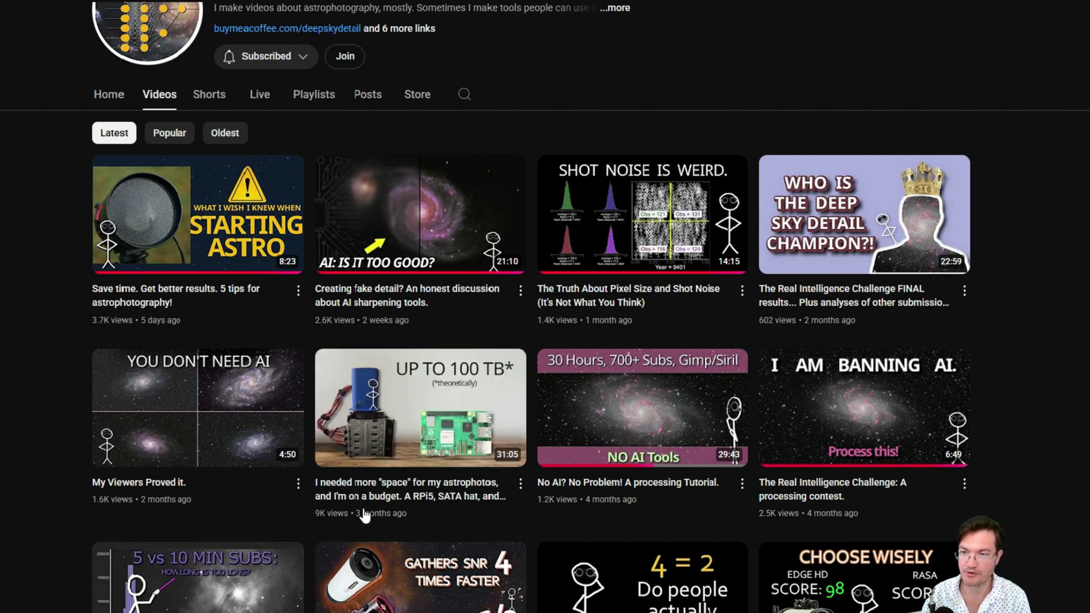
scroll(418, 465, up, 2)
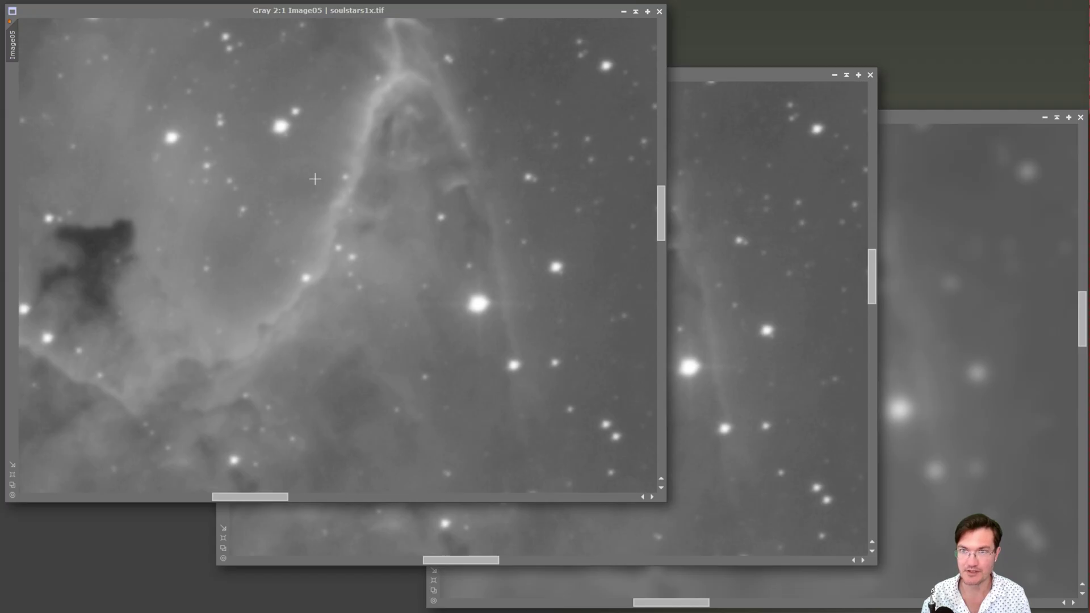
Step: Blur convolved5 with a StdDev 5.00, Shape 2.00 Convolution, then raise convolved5_clone
right_click(210, 196)
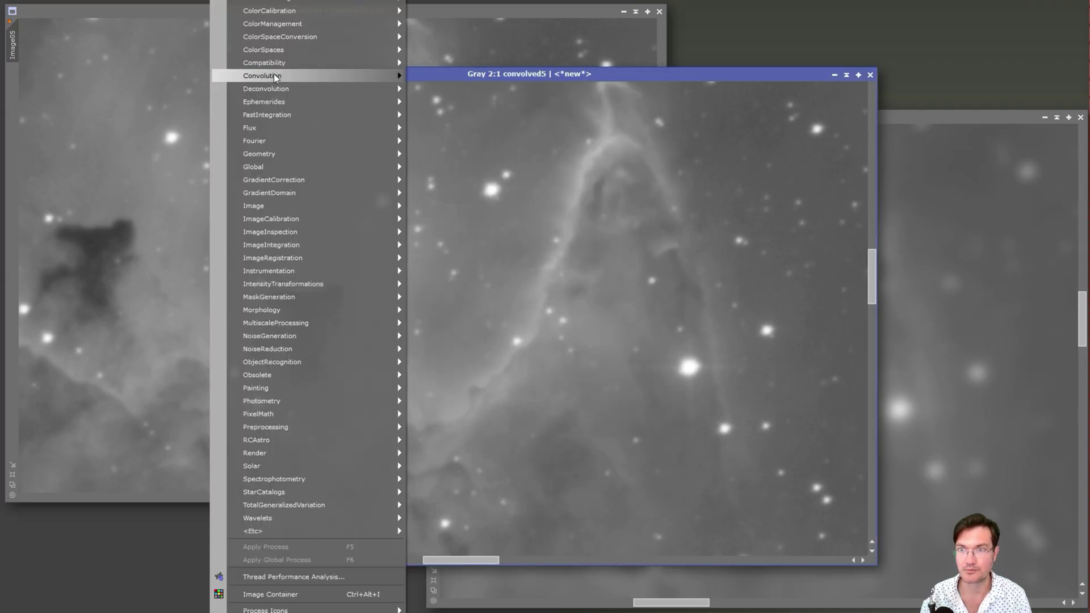
mouse_move(273, 76)
click(444, 78)
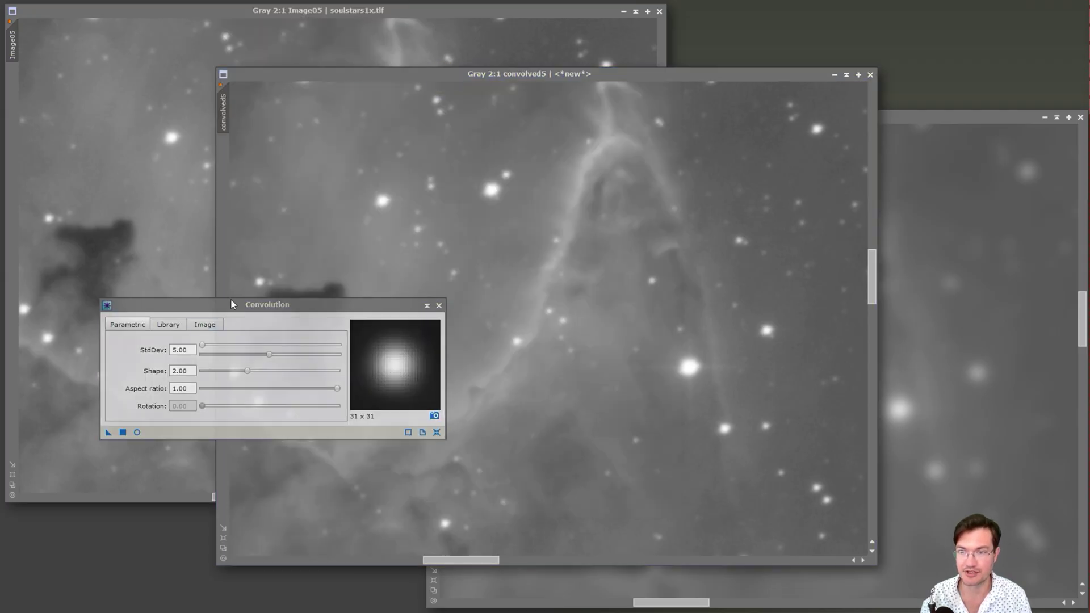
drag(231, 301, 517, 320)
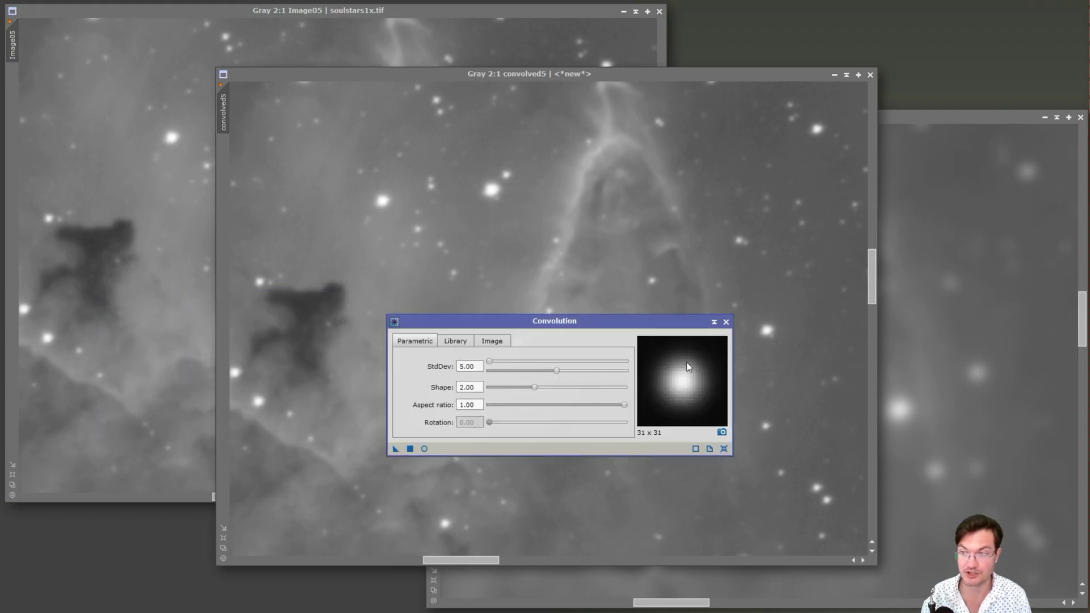
drag(397, 446, 304, 324)
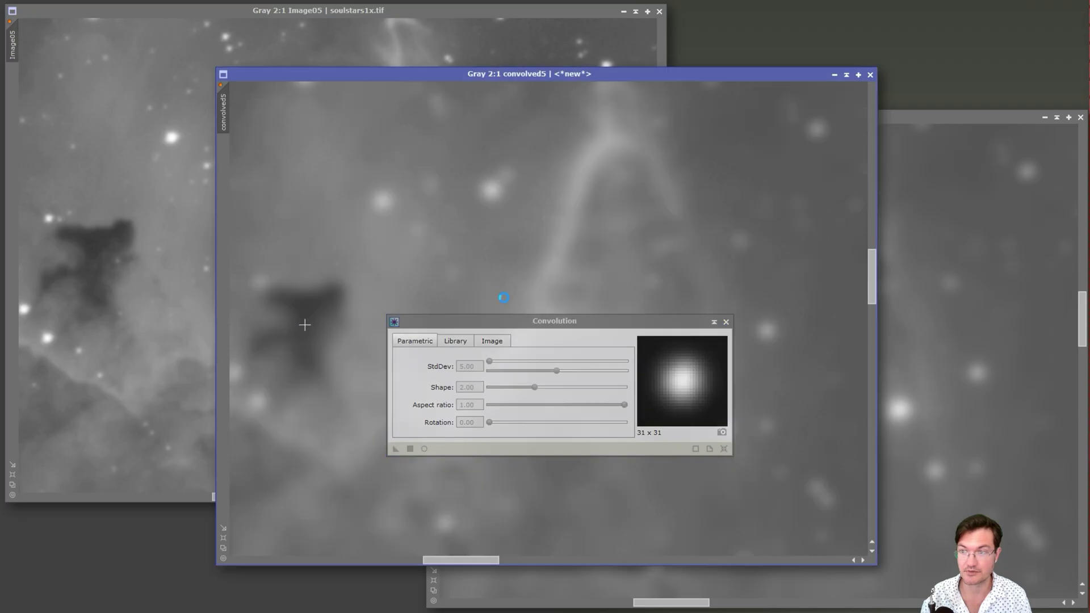
click(725, 322)
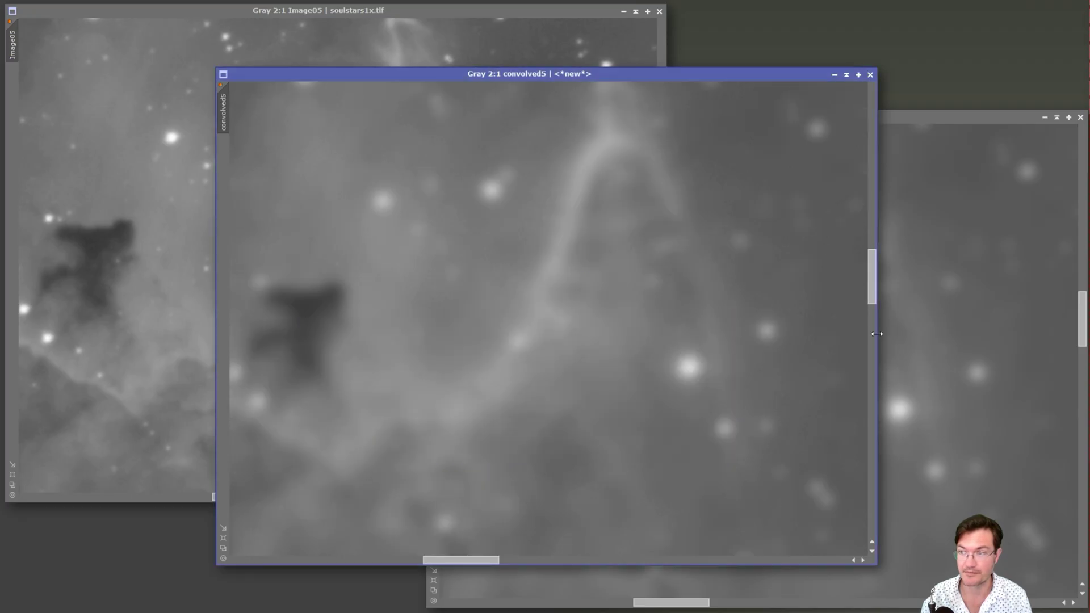
click(914, 327)
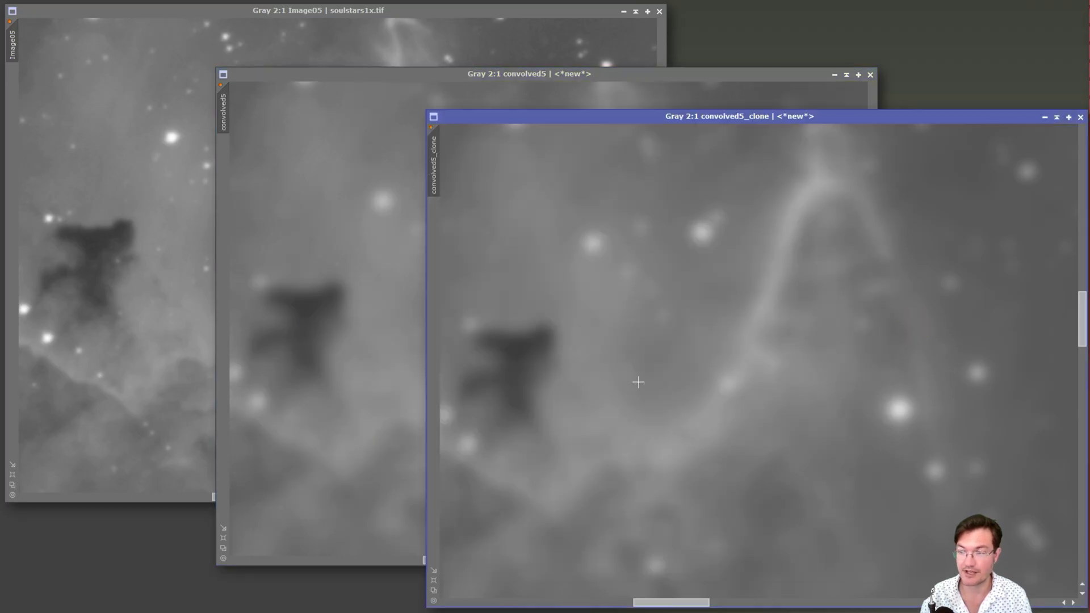
Step: Sharpen convolved5_clone with a 30-iteration Richardson-Lucy Deconvolution at StdDev 5.00
click(238, 0)
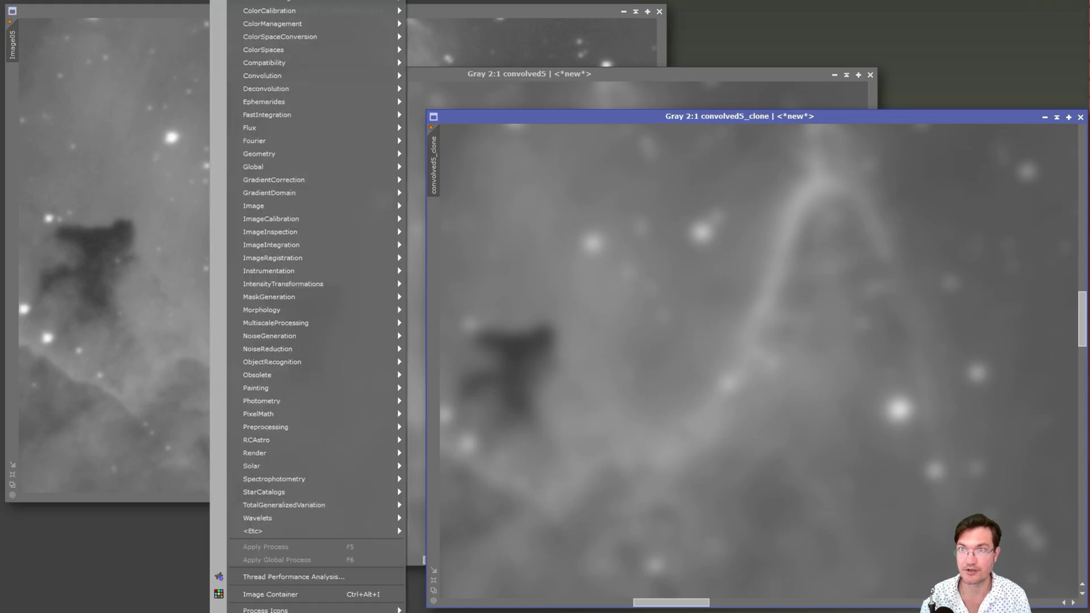
mouse_move(392, 1)
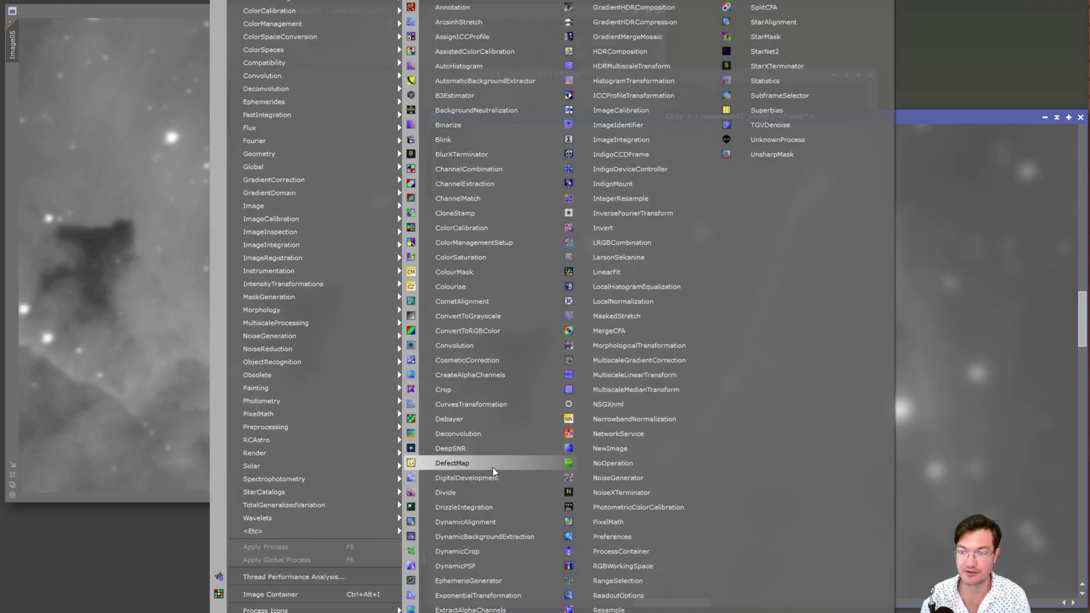
click(486, 435)
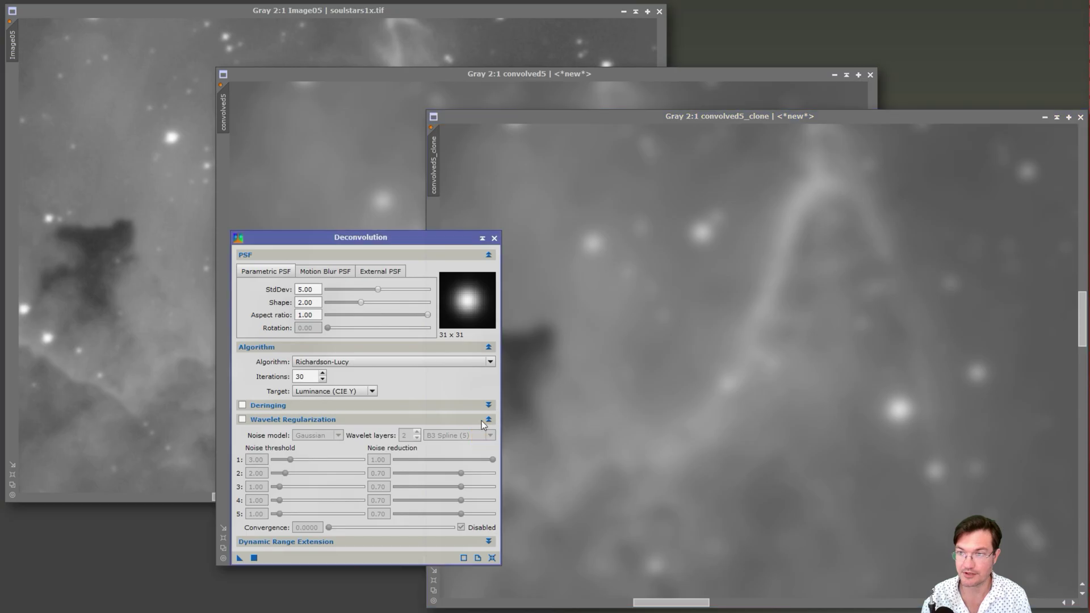
drag(399, 213, 417, 190)
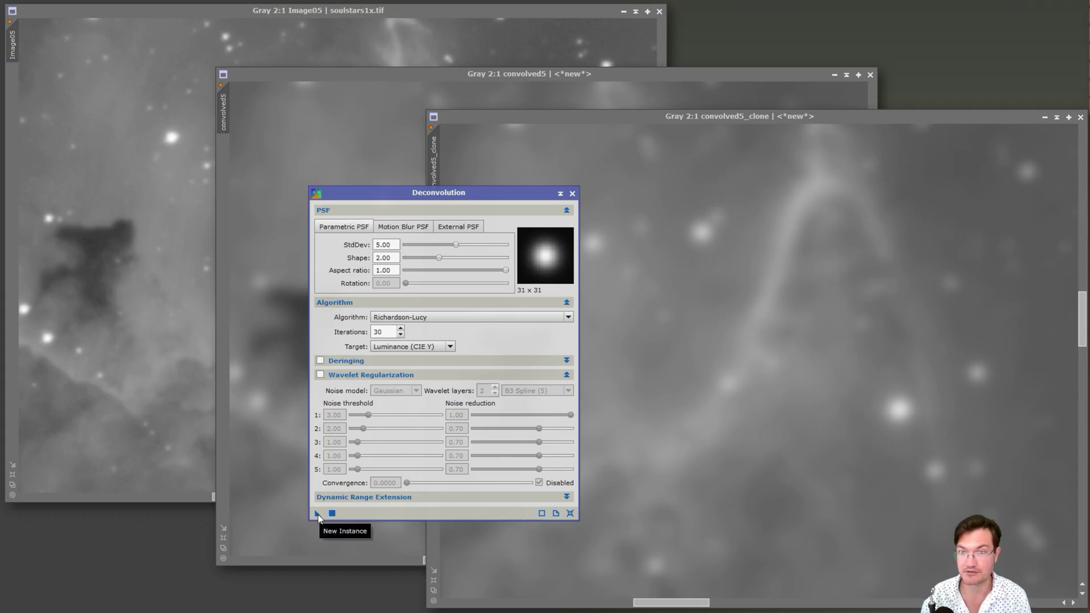
drag(318, 515, 723, 333)
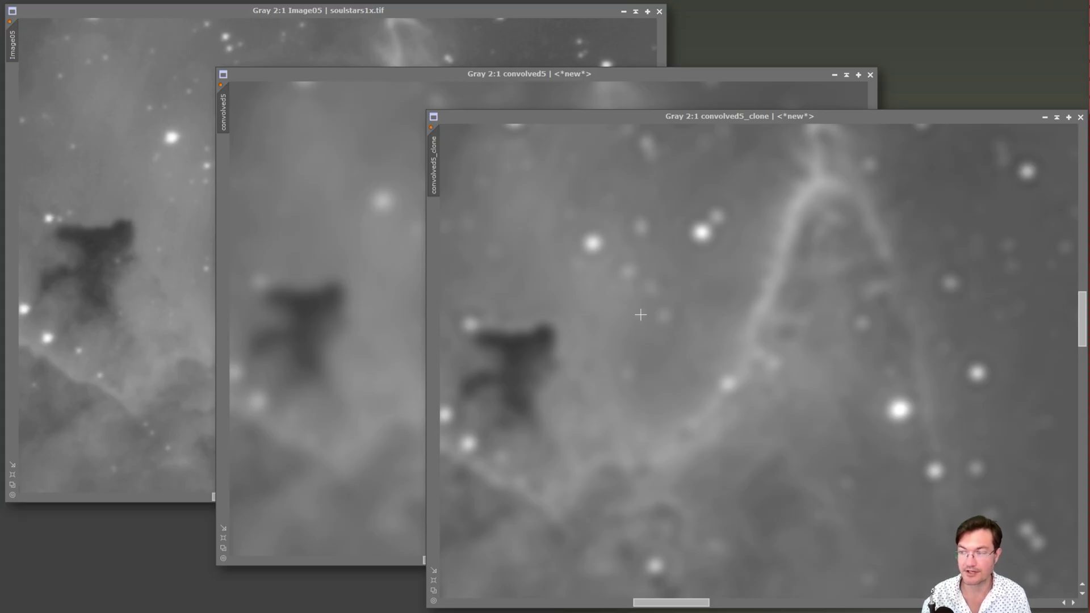
Step: Bring Image05 to the front and tuck the clone window behind it
click(457, 48)
drag(457, 10, 628, 88)
drag(940, 118, 690, 90)
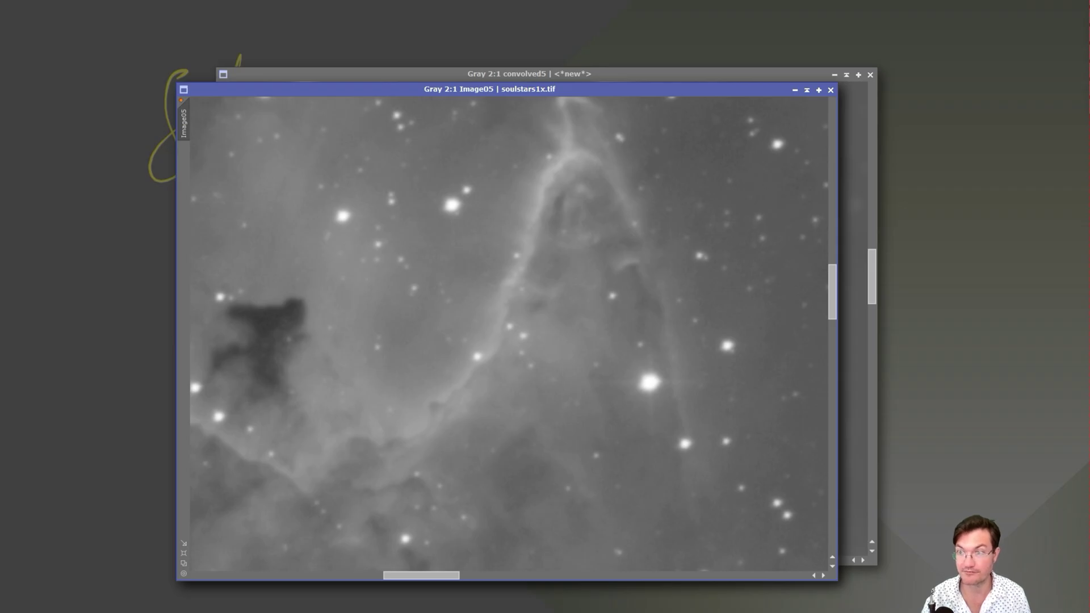
Step: Cycle to the deconvolved clone to compare it with the original Image05
key(ctrl+Tab)
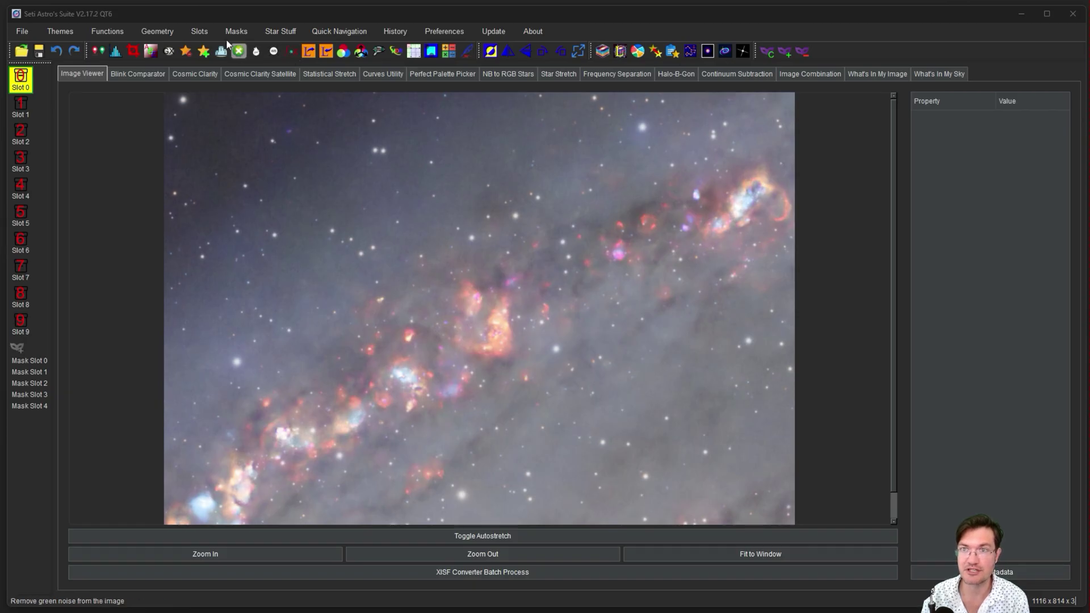
Step: Open Convolution / Deconvolution, enlarge its window, and fit then zoom the galaxy preview
click(106, 33)
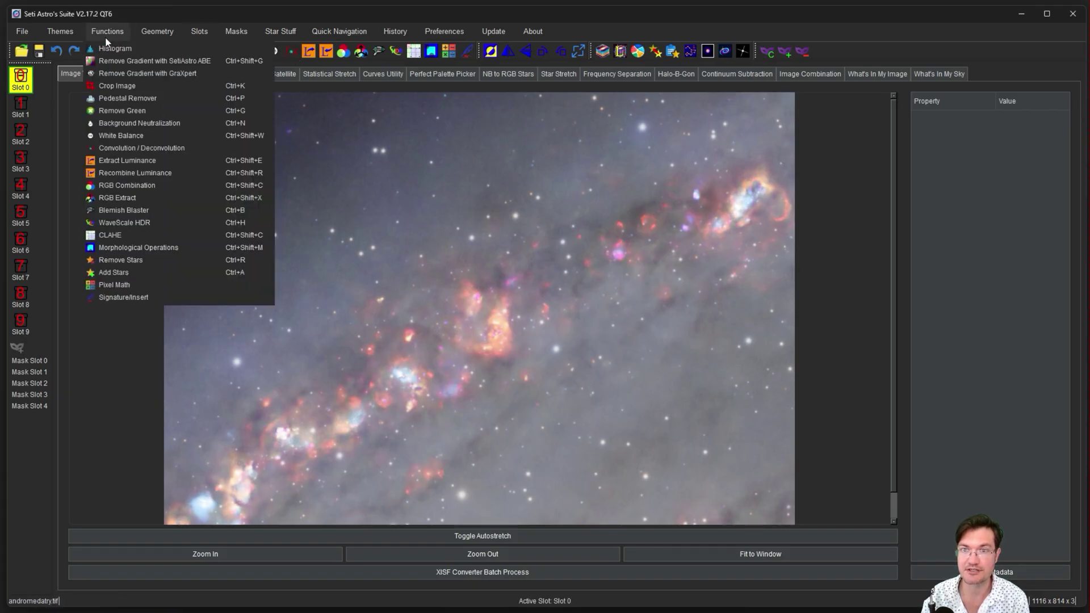
click(167, 152)
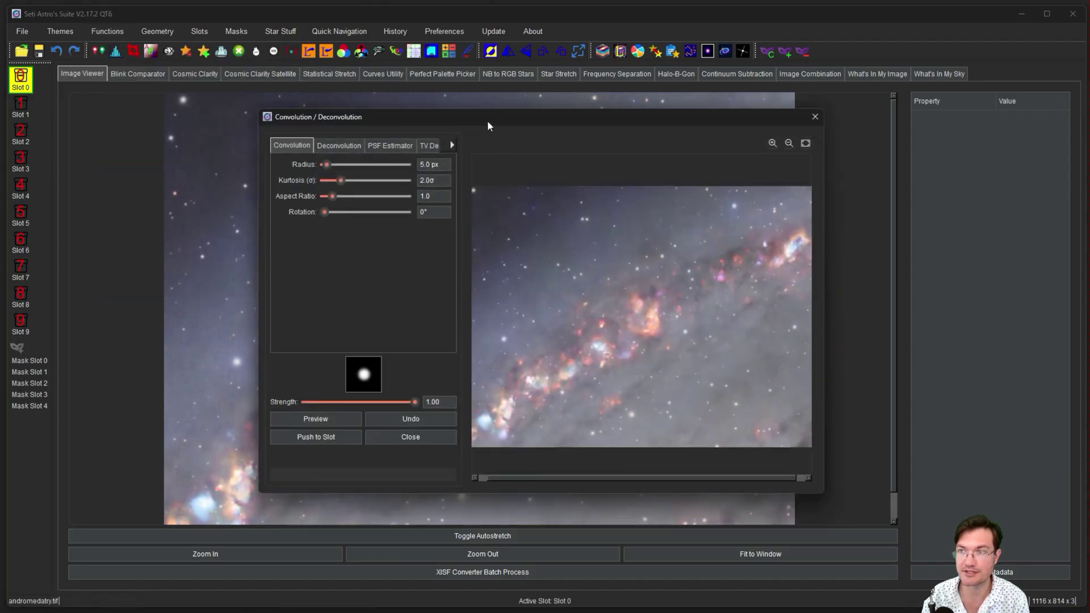
drag(482, 122, 341, 88)
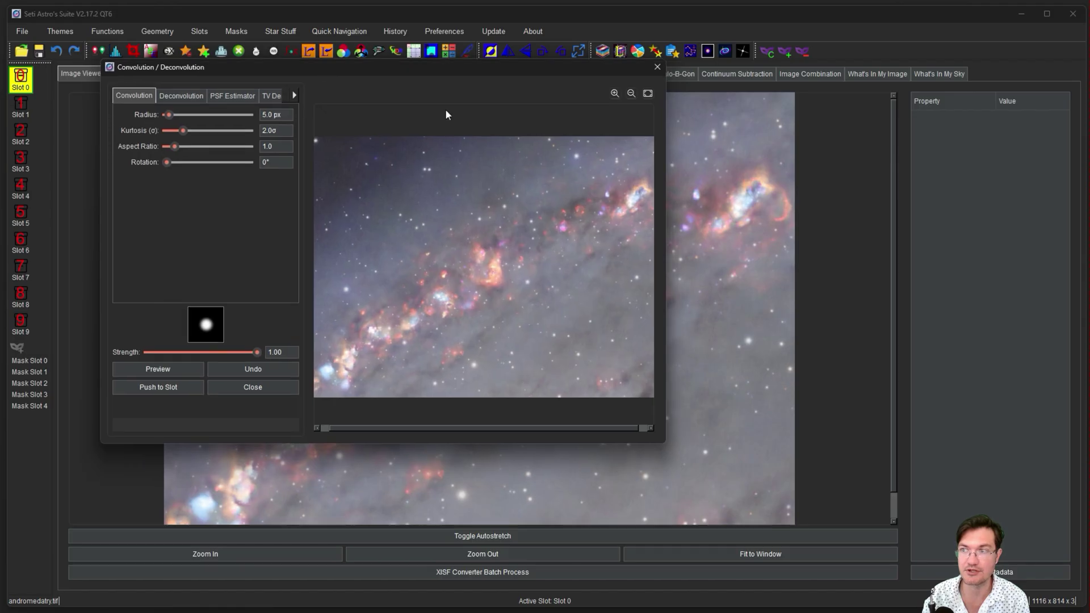
drag(664, 441, 792, 495)
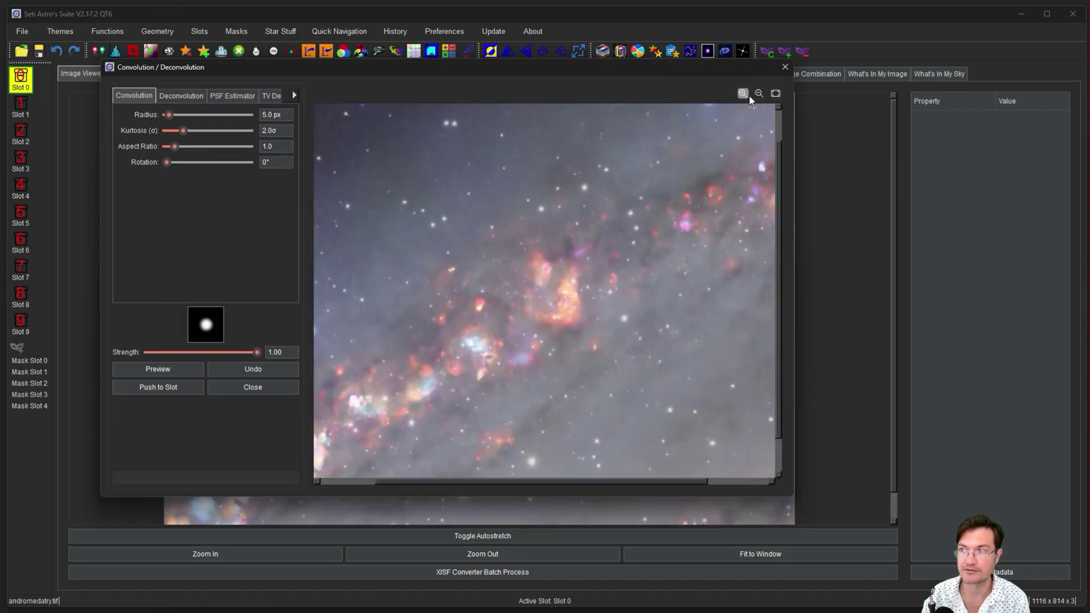
click(776, 93)
click(738, 98)
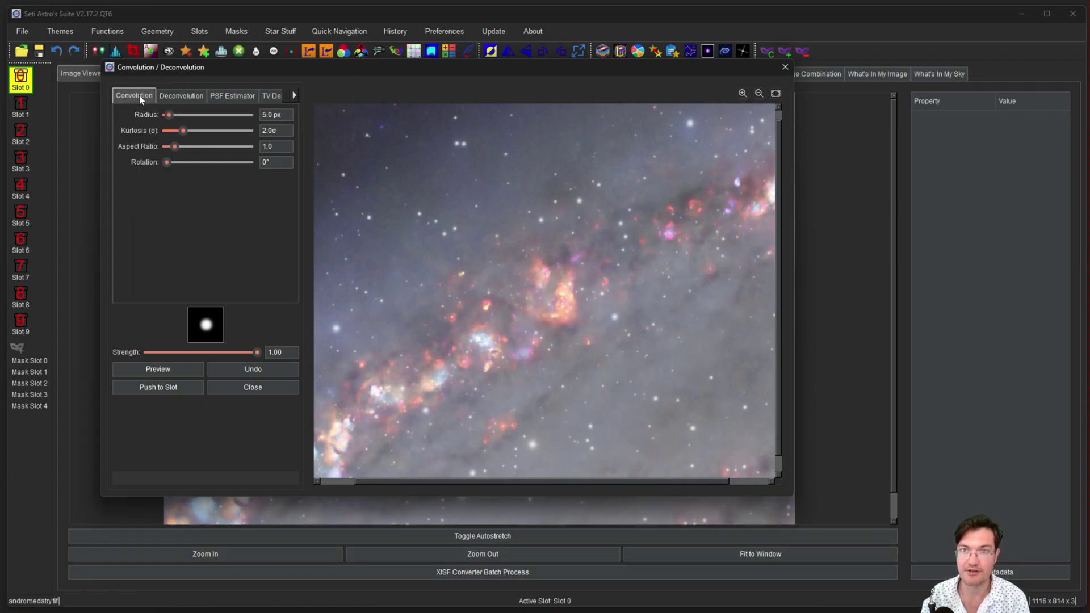
Step: Step through the Deconvolution, PSF Estimator and TV Denoise tabs, ending on Convolution
click(192, 98)
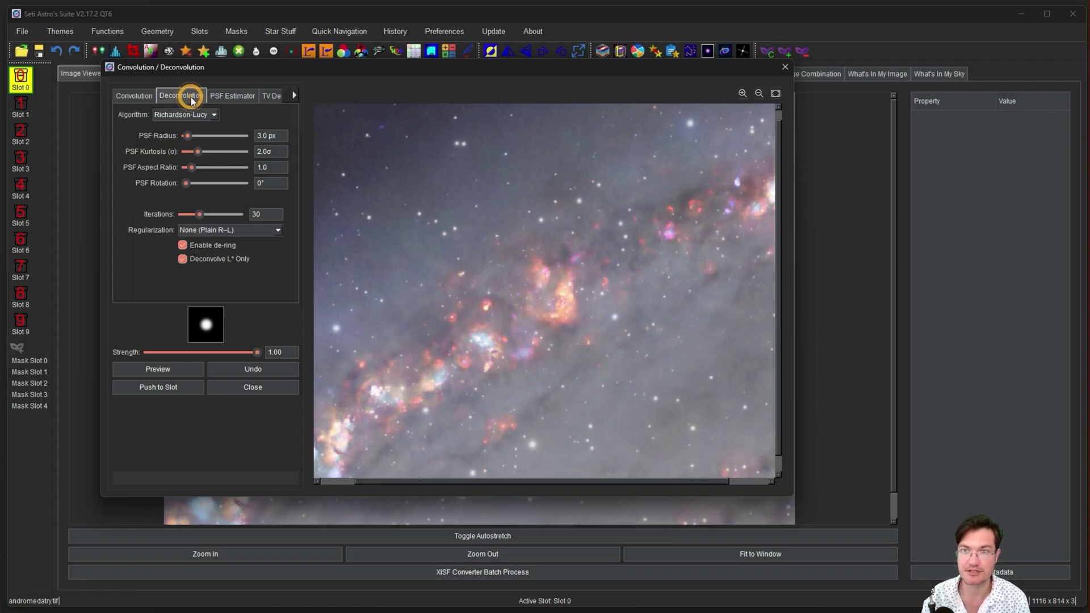
click(231, 97)
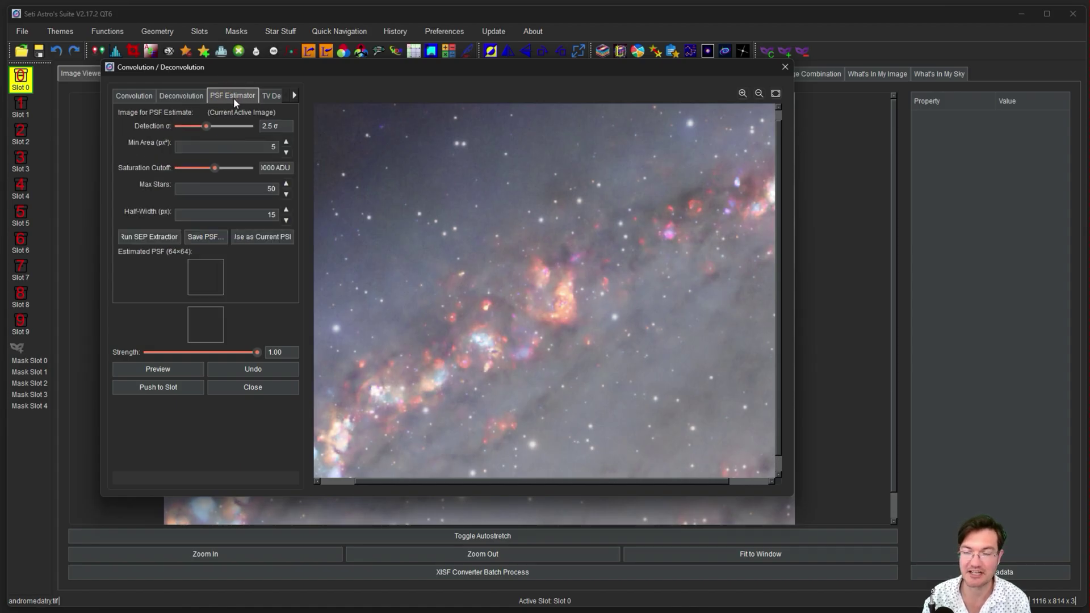
click(271, 96)
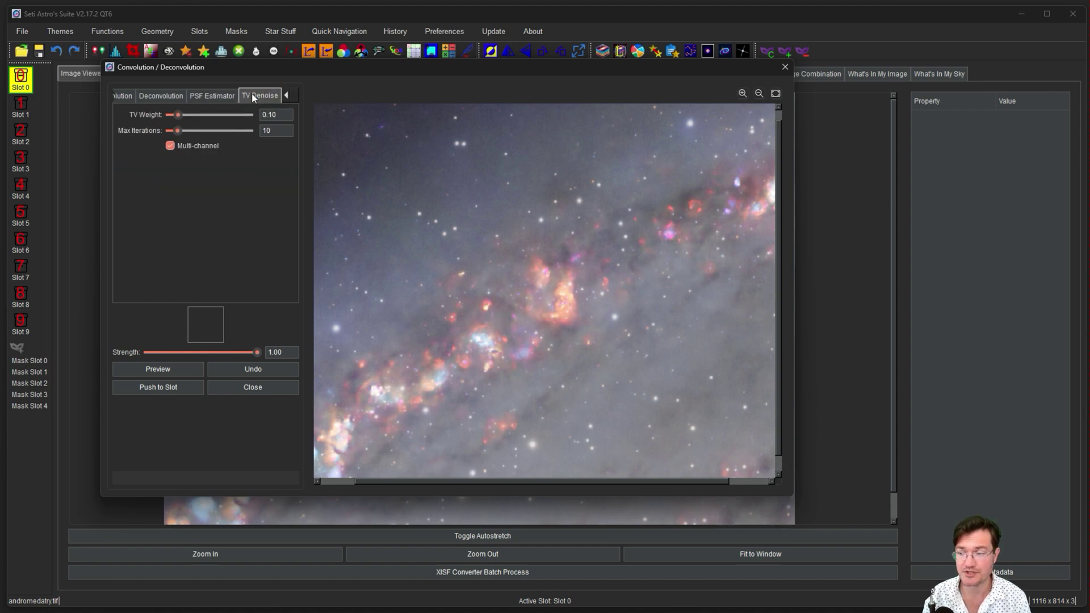
click(286, 96)
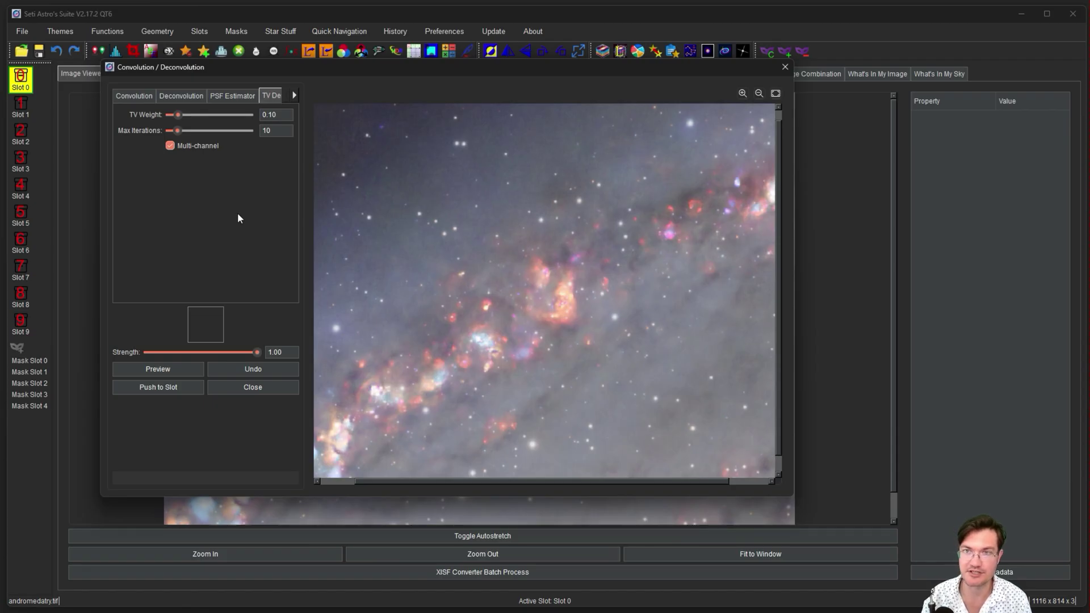
click(134, 95)
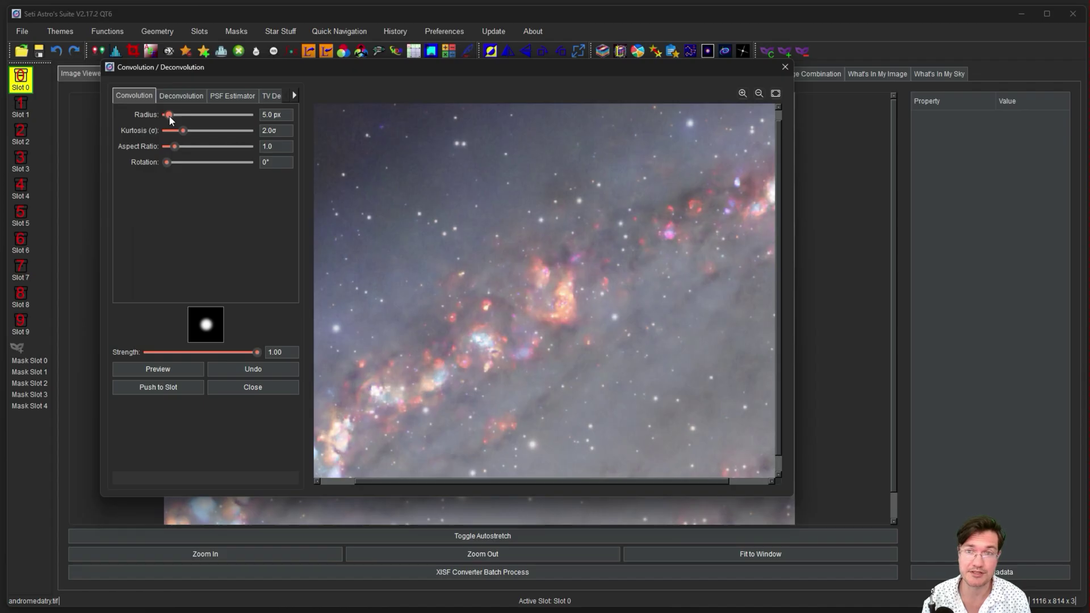
Step: Preview a blur with radius 6.8 px, kurtosis 1.0σ, aspect 1.7 and rotation 41°
drag(169, 119, 169, 116)
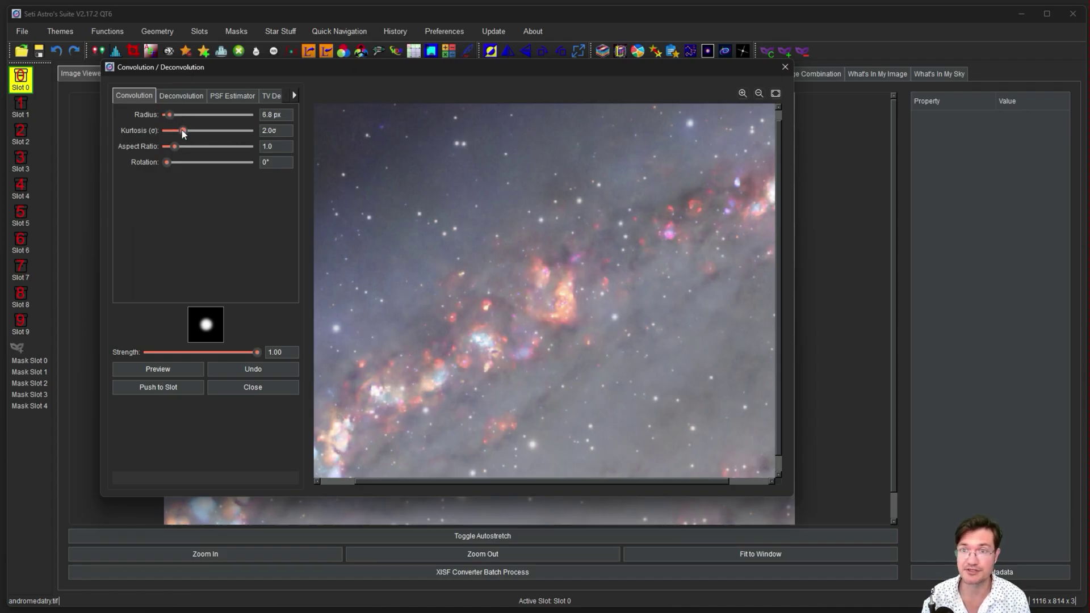
mouse_move(183, 132)
mouse_down()
mouse_move(196, 130)
mouse_move(172, 132)
mouse_up()
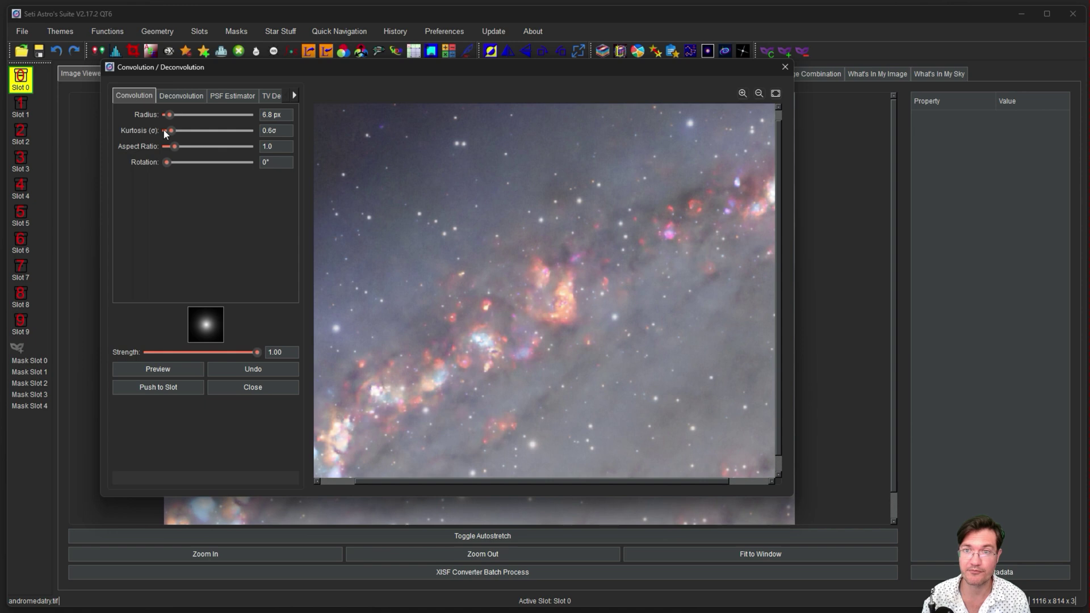
drag(172, 132, 175, 169)
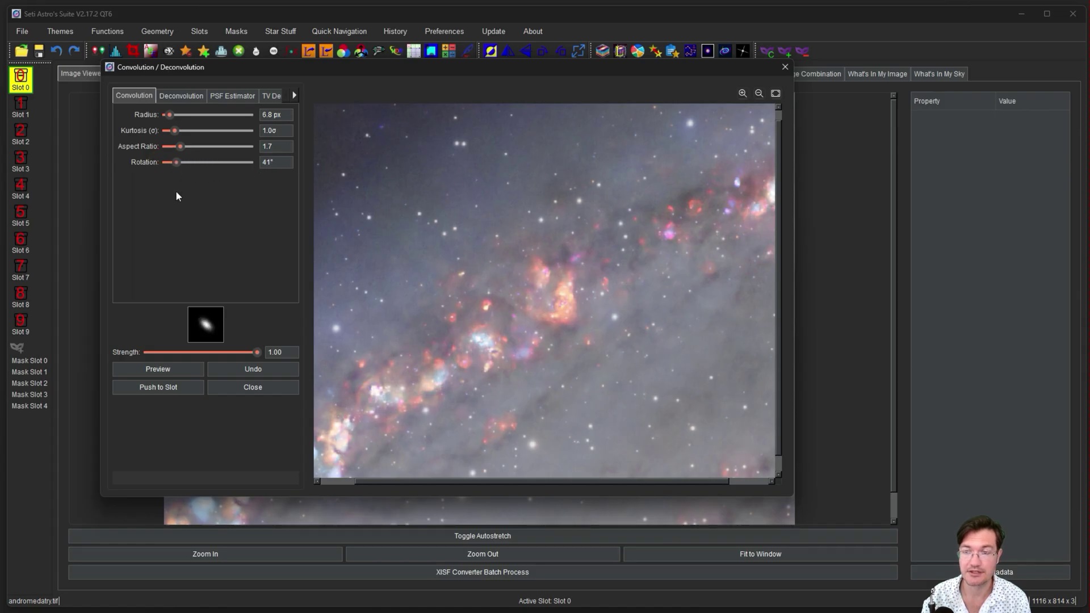
drag(239, 355, 242, 354)
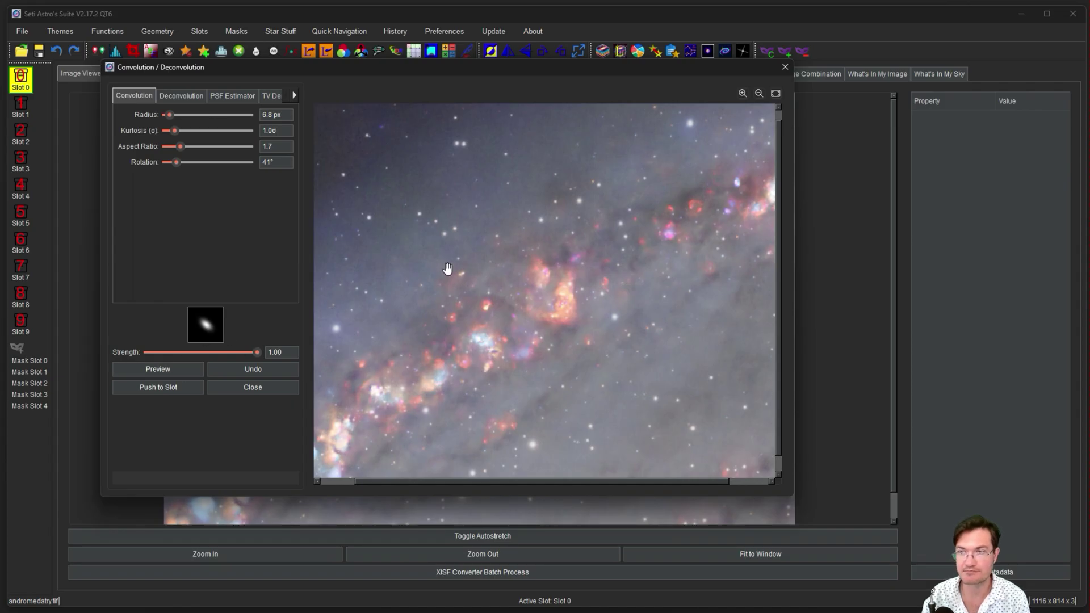
click(158, 370)
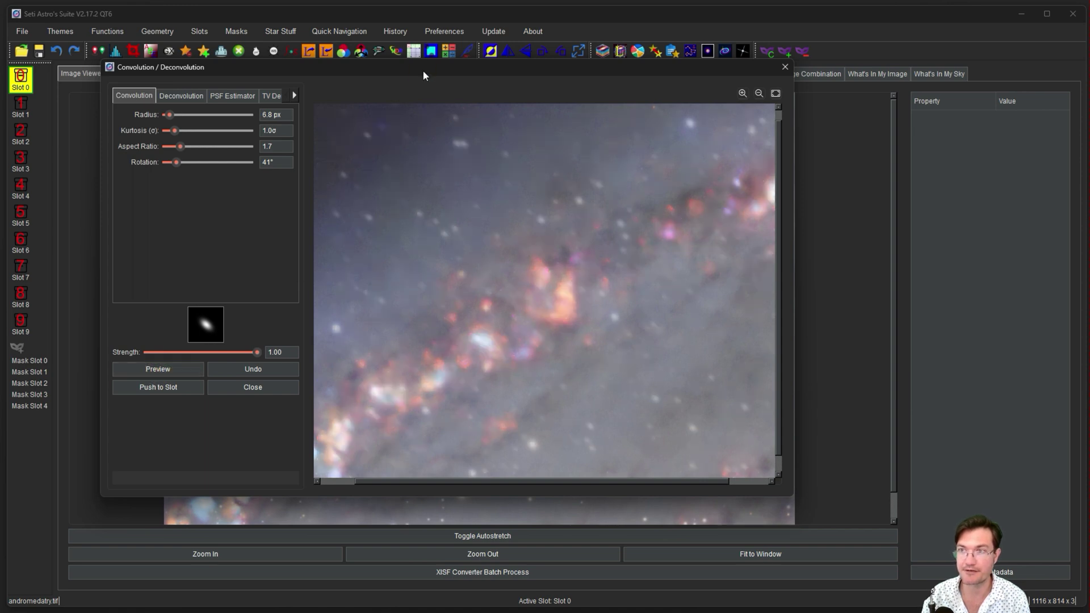
drag(422, 75, 637, 92)
click(375, 405)
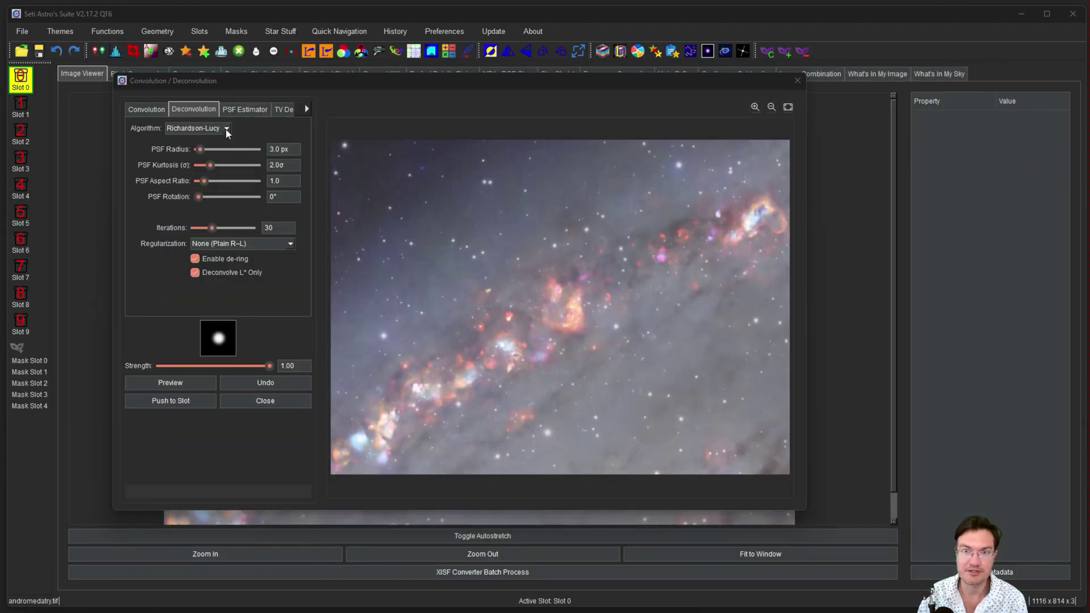
click(227, 129)
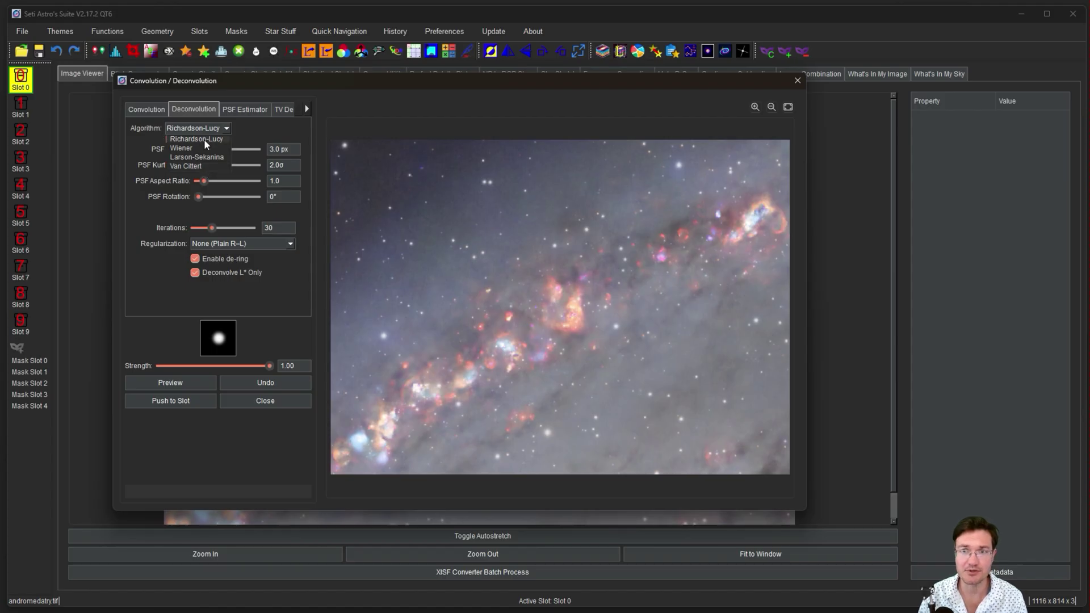
click(205, 145)
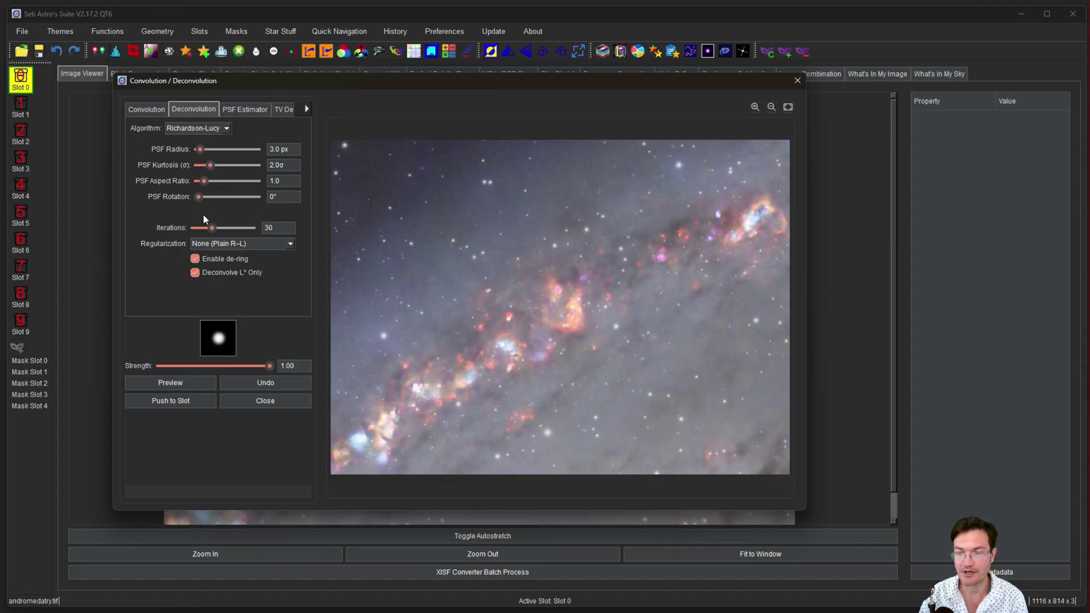
click(263, 242)
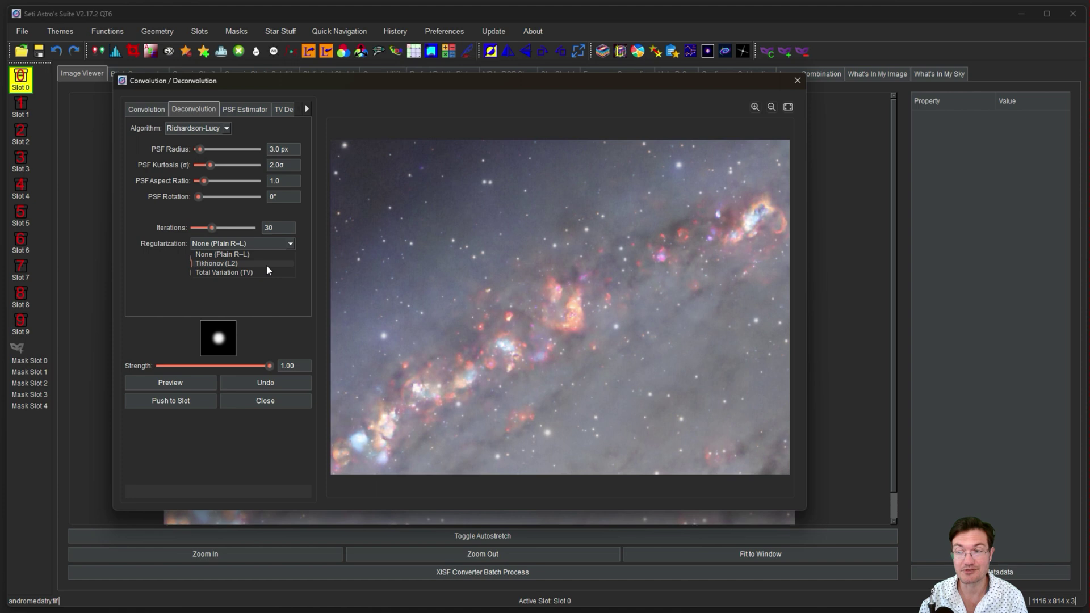
click(267, 264)
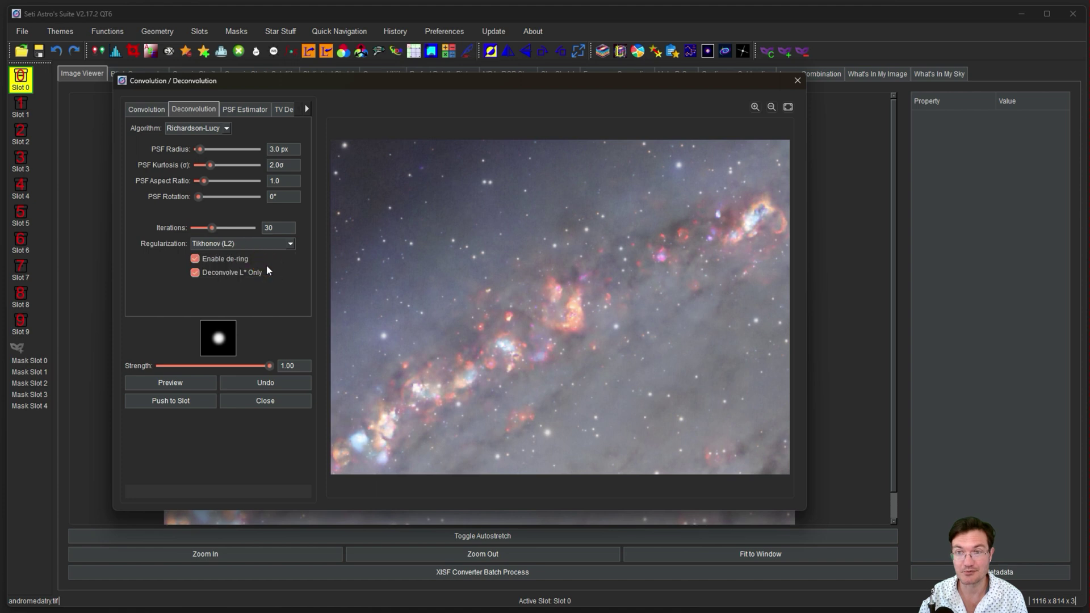
click(257, 244)
click(249, 251)
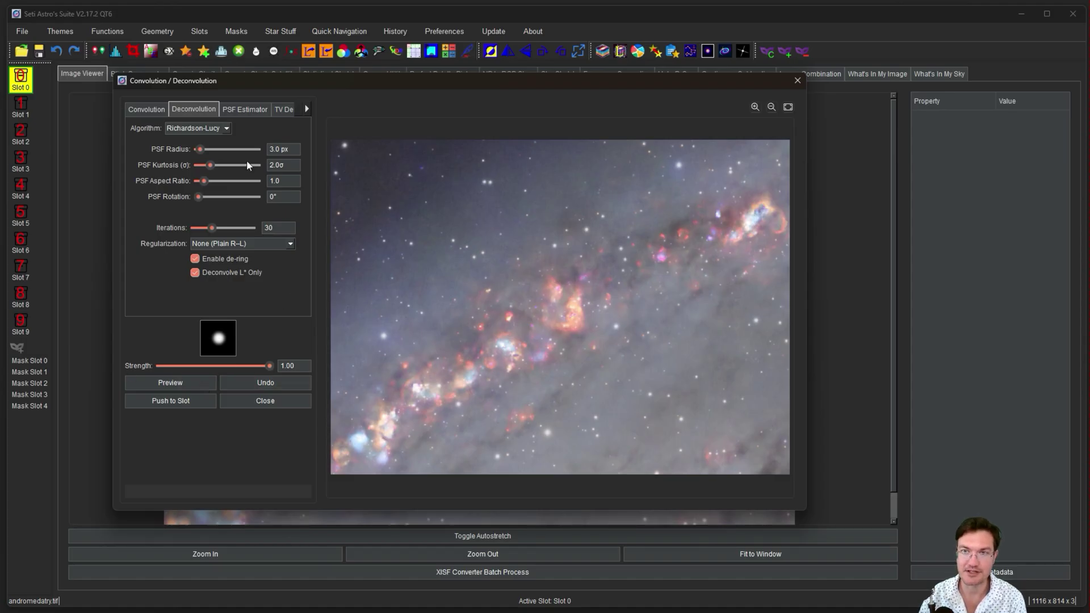
Step: Try Larson-Sekanina, Van Cittert and Richardson-Lucy algorithms, finally leaving Wiener selected
scroll(208, 126, down, 1)
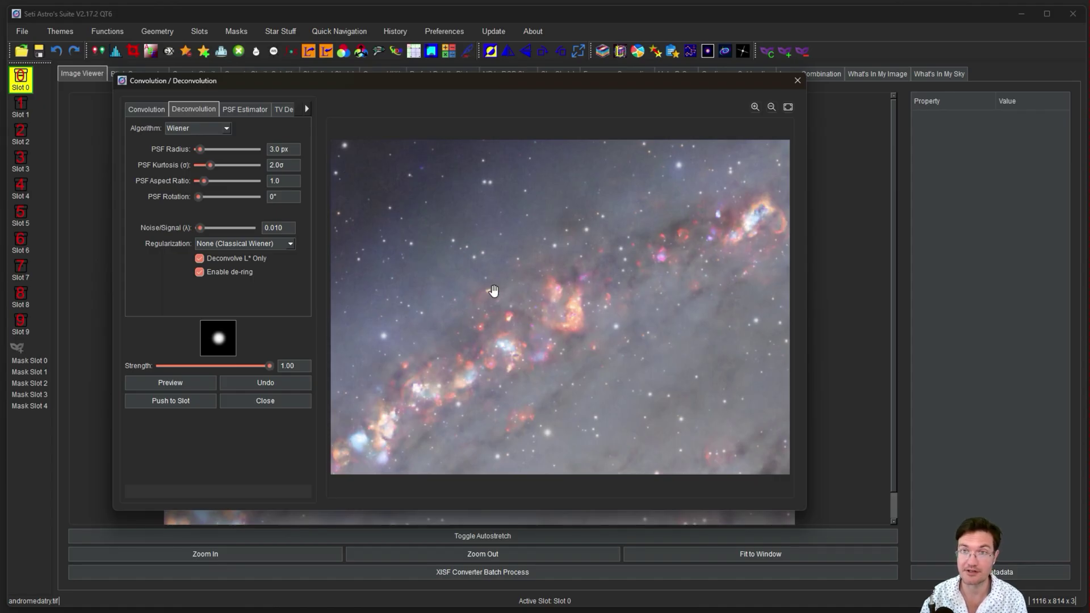
click(227, 128)
click(199, 158)
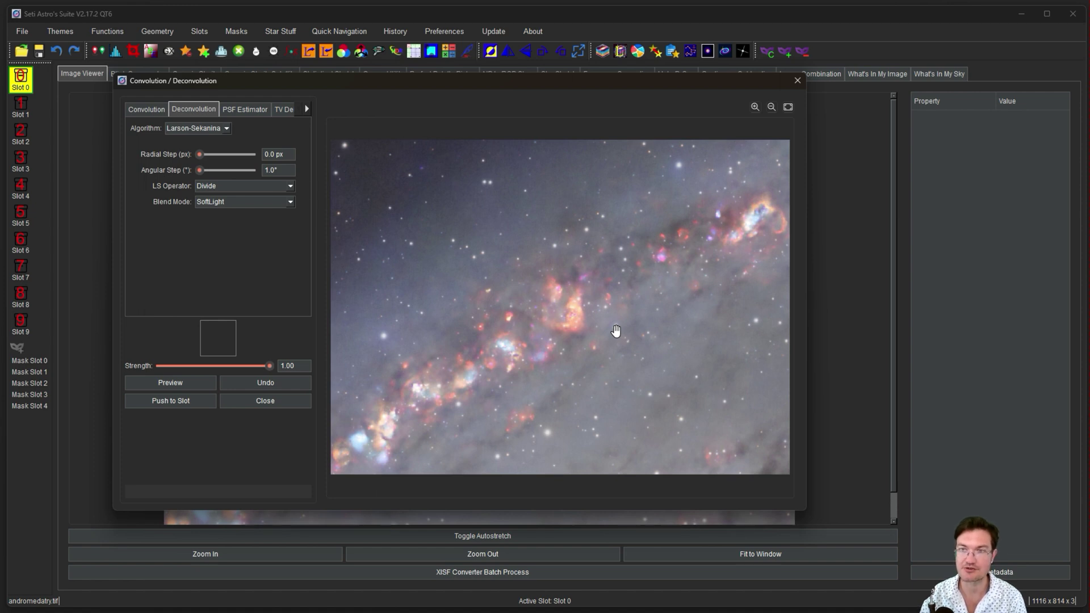
click(187, 127)
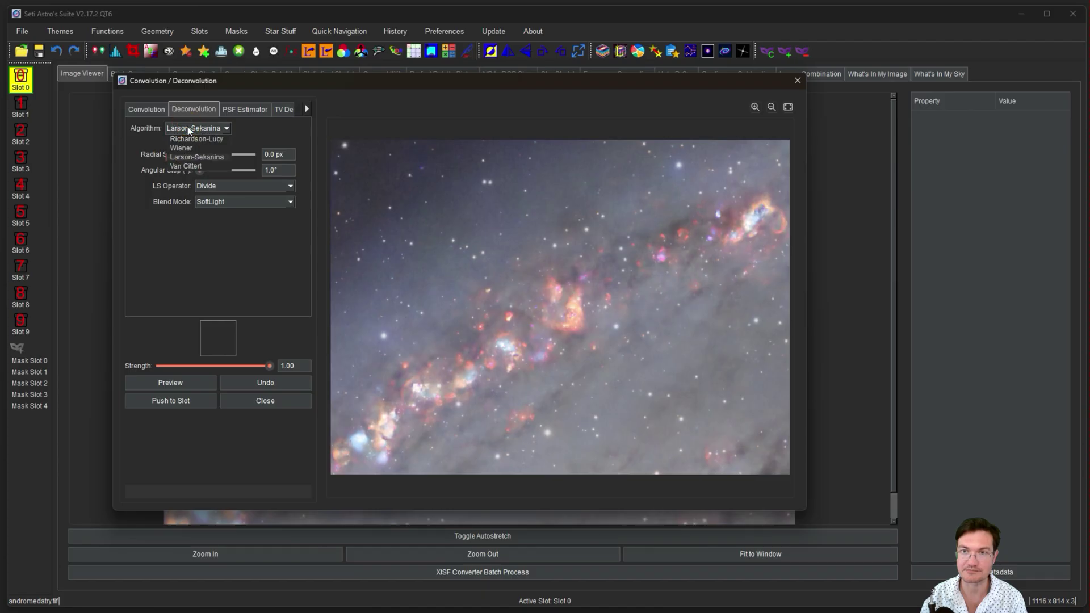
click(191, 166)
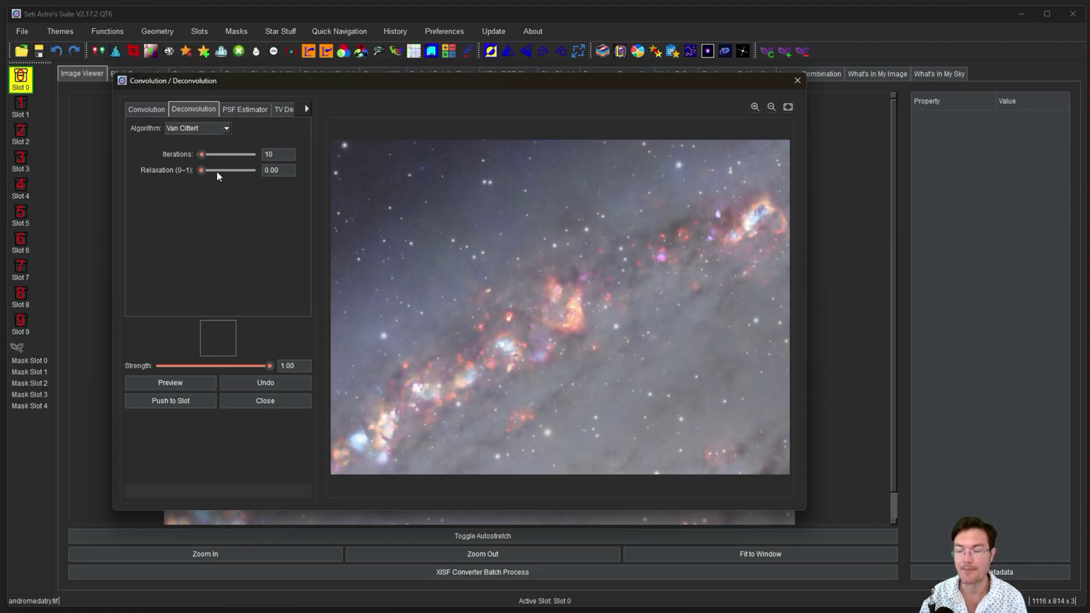
click(206, 128)
click(206, 139)
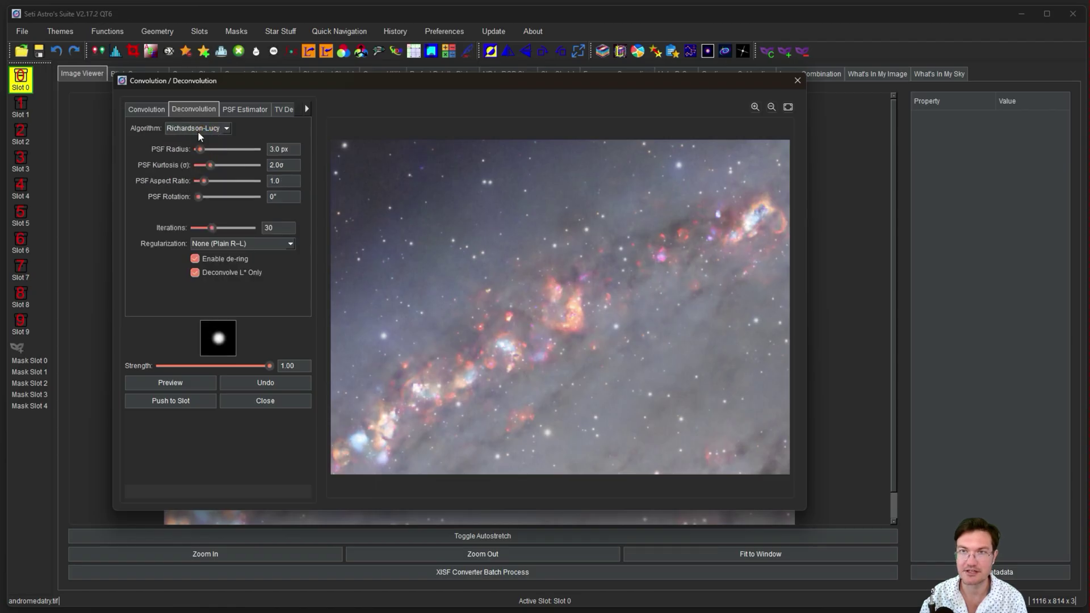
click(198, 129)
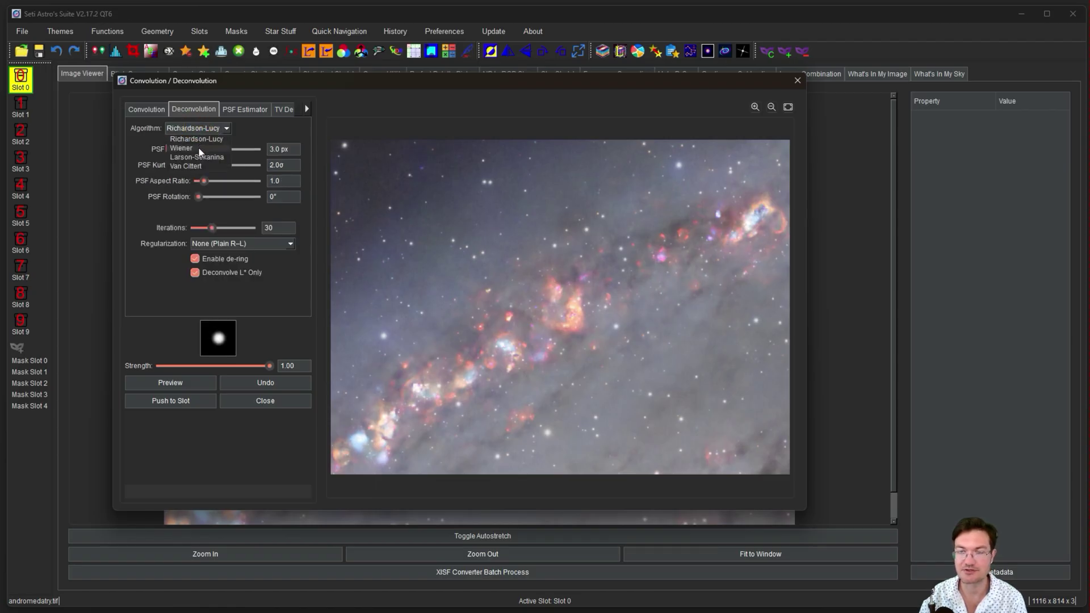
click(198, 149)
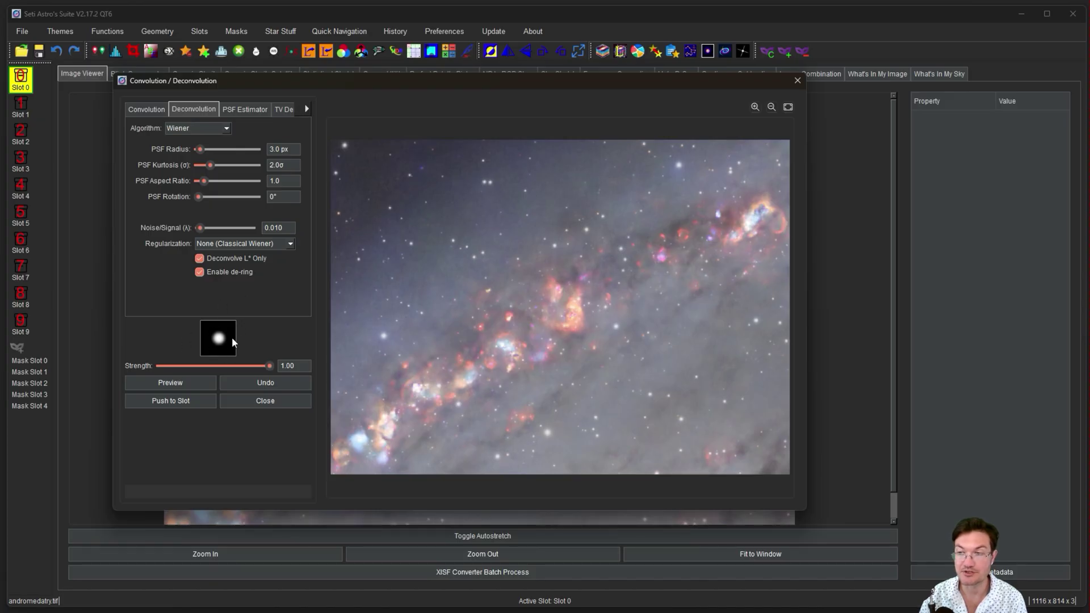
click(233, 109)
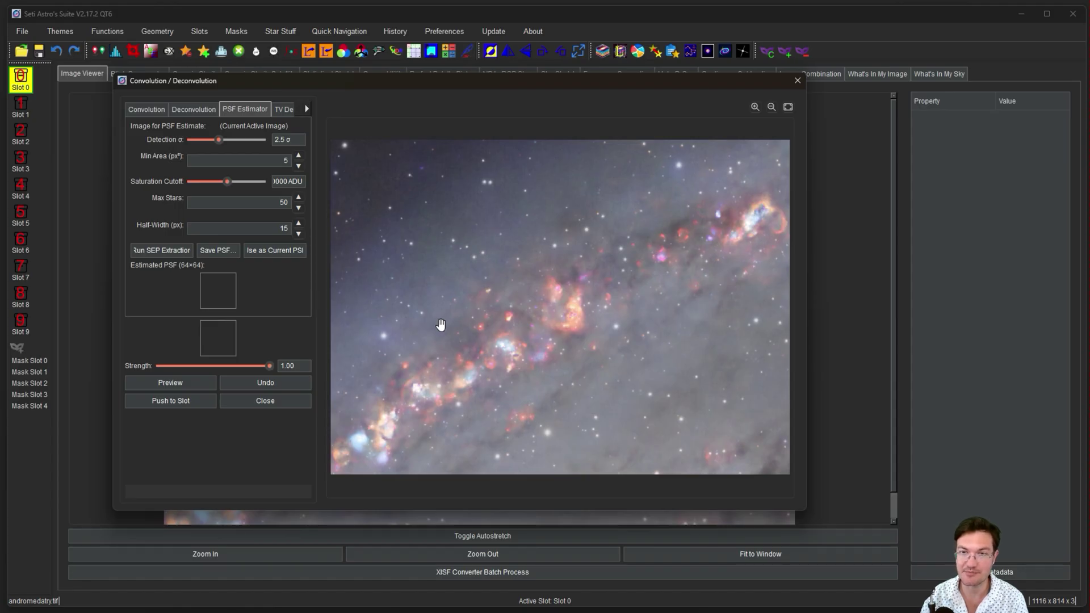
Step: Run SEP extraction on the stars and set the resulting PSF as the current kernel
click(162, 251)
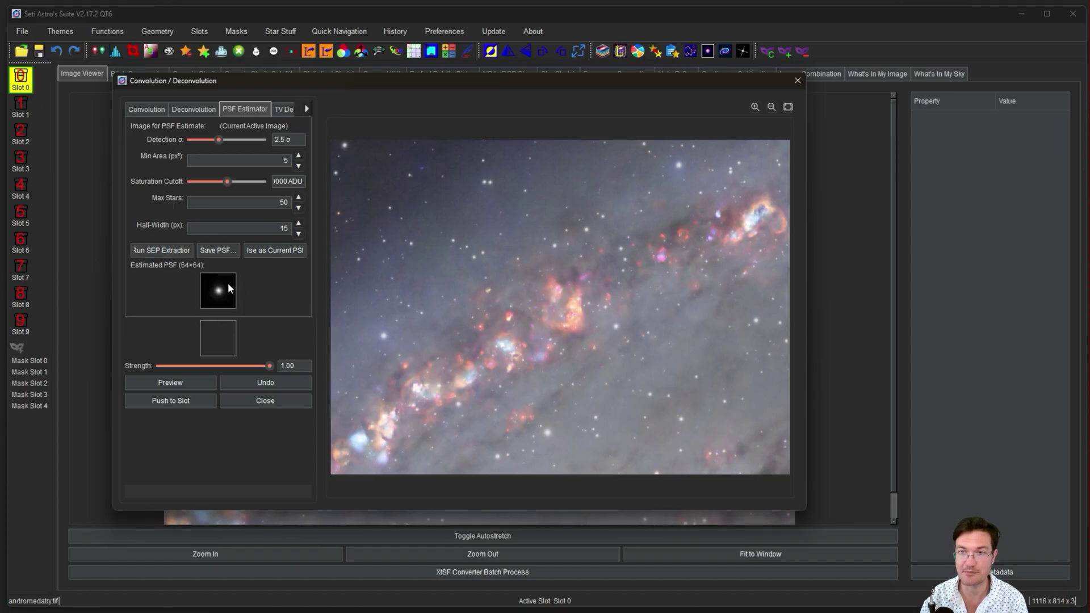
click(274, 253)
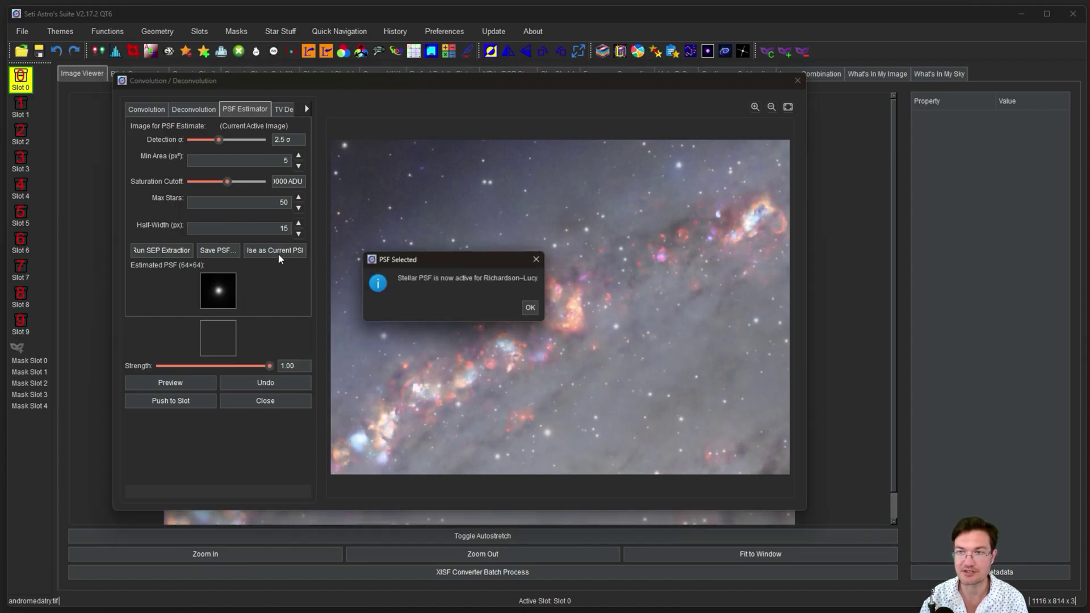
click(530, 308)
click(186, 107)
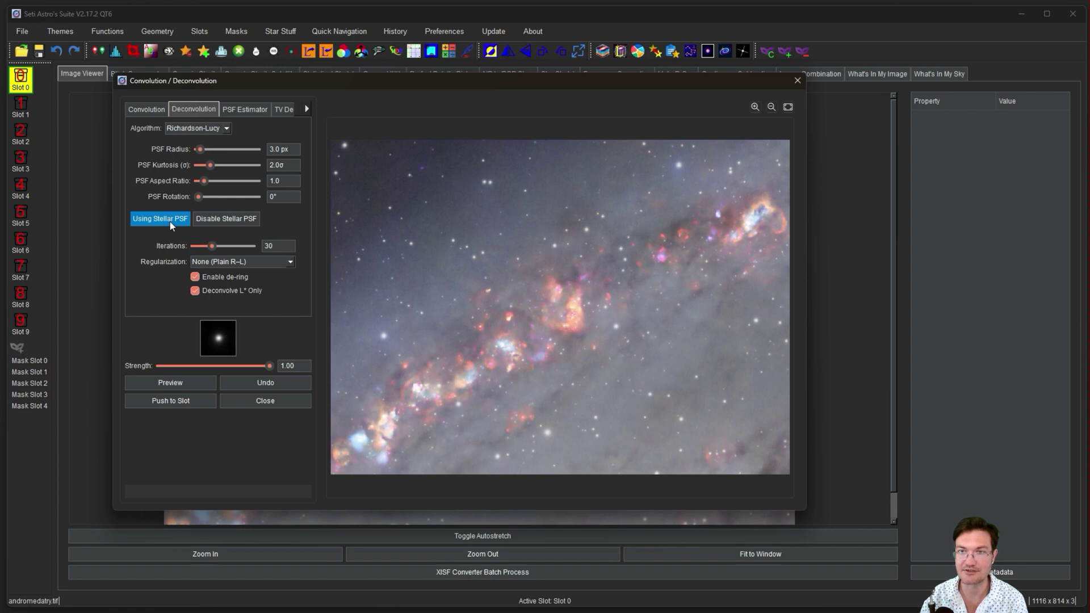
click(245, 109)
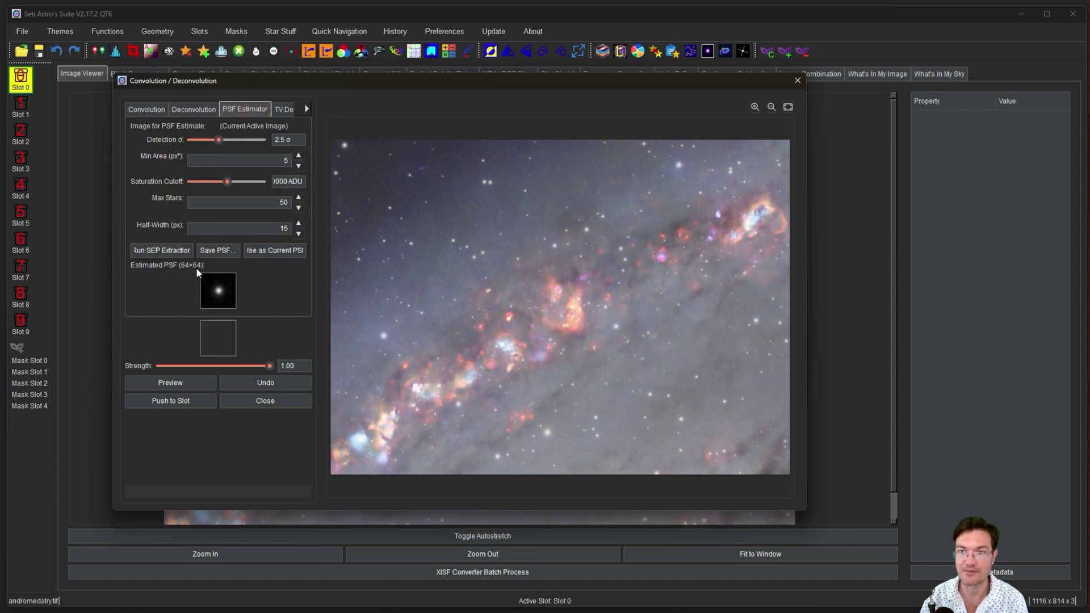
click(194, 109)
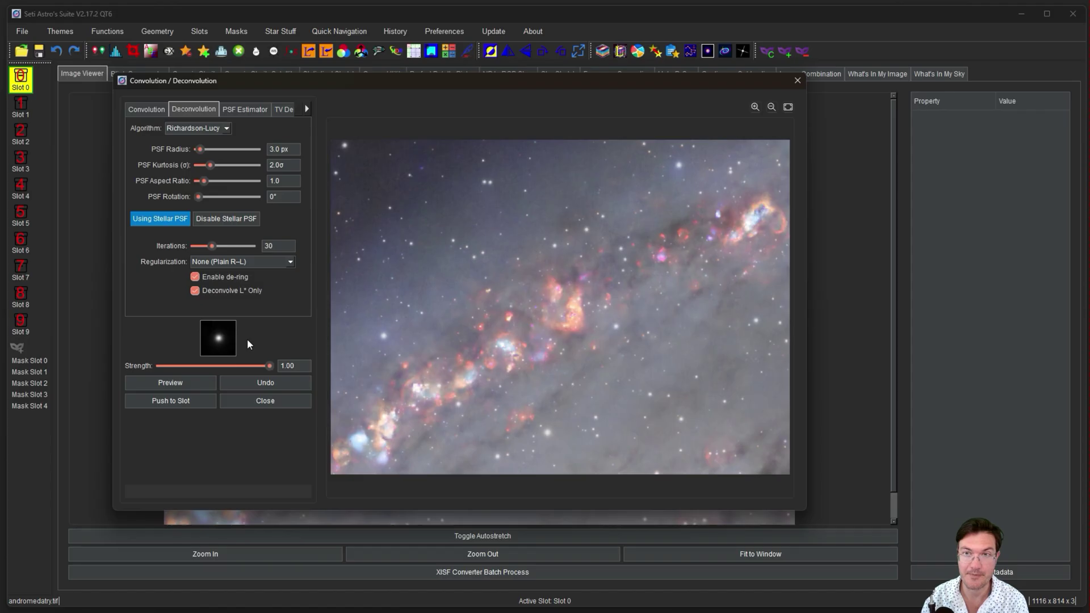
Step: Preview the 6.8 px, 41° convolution blur on the galaxy and push it to Slot 0
click(147, 109)
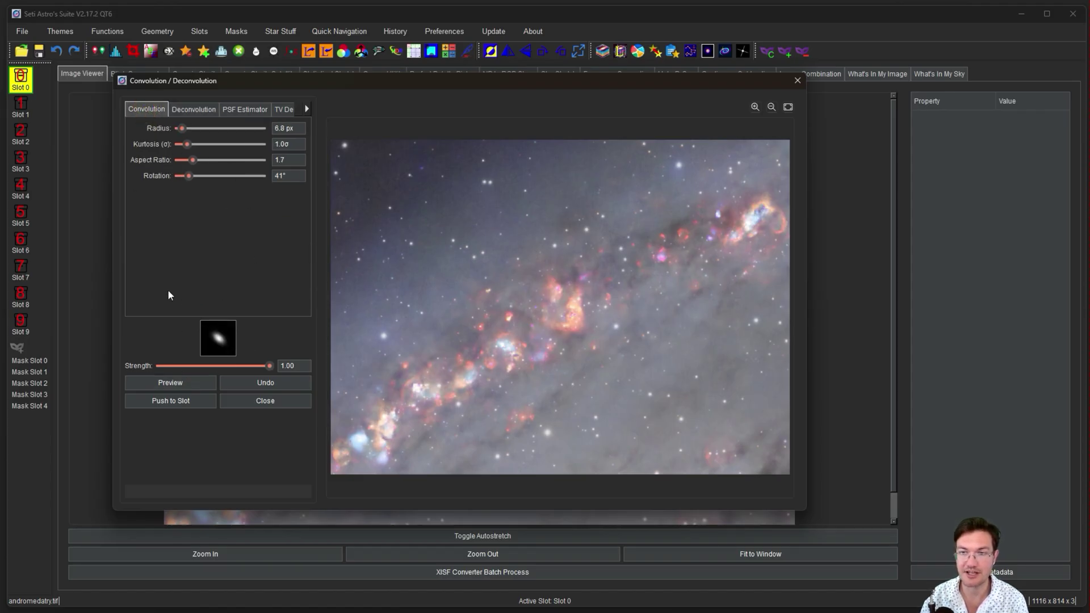
click(183, 384)
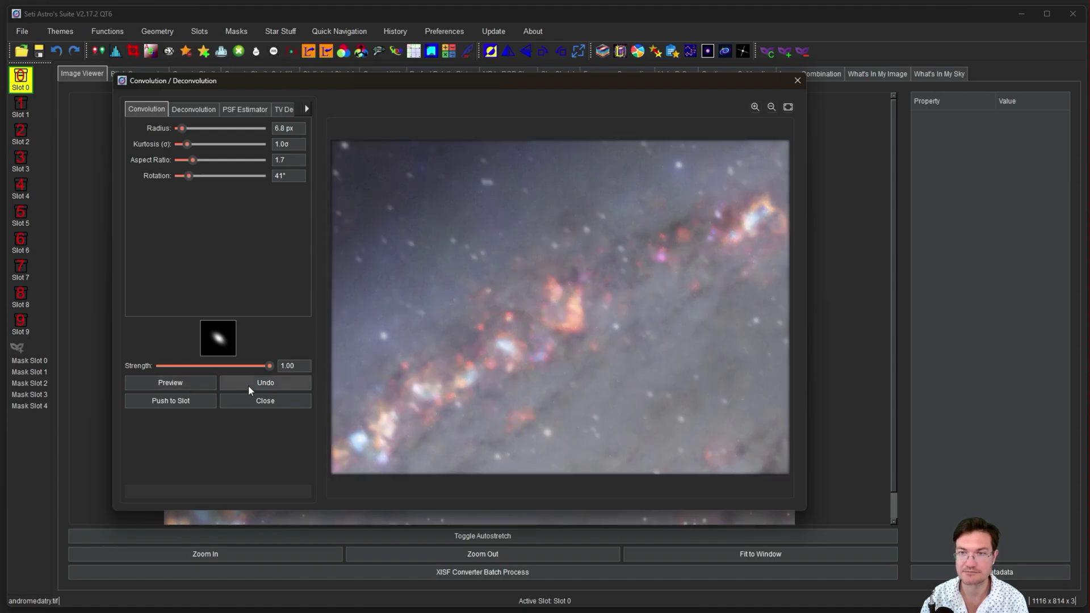
click(202, 401)
click(530, 309)
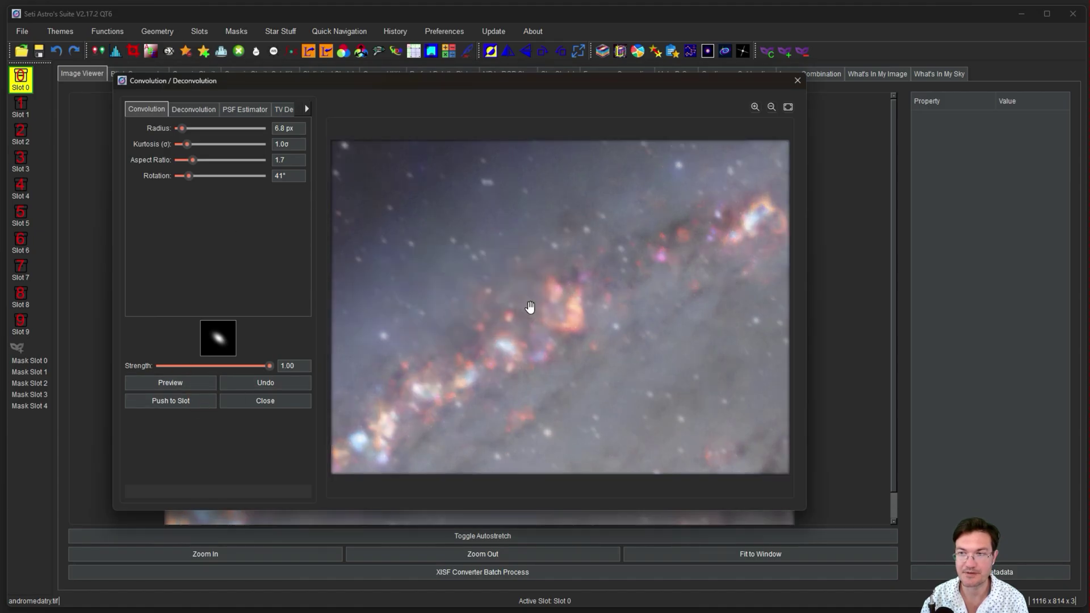
mouse_move(388, 82)
mouse_down()
mouse_move(693, 186)
mouse_move(410, 120)
mouse_move(379, 87)
mouse_move(369, 91)
mouse_up()
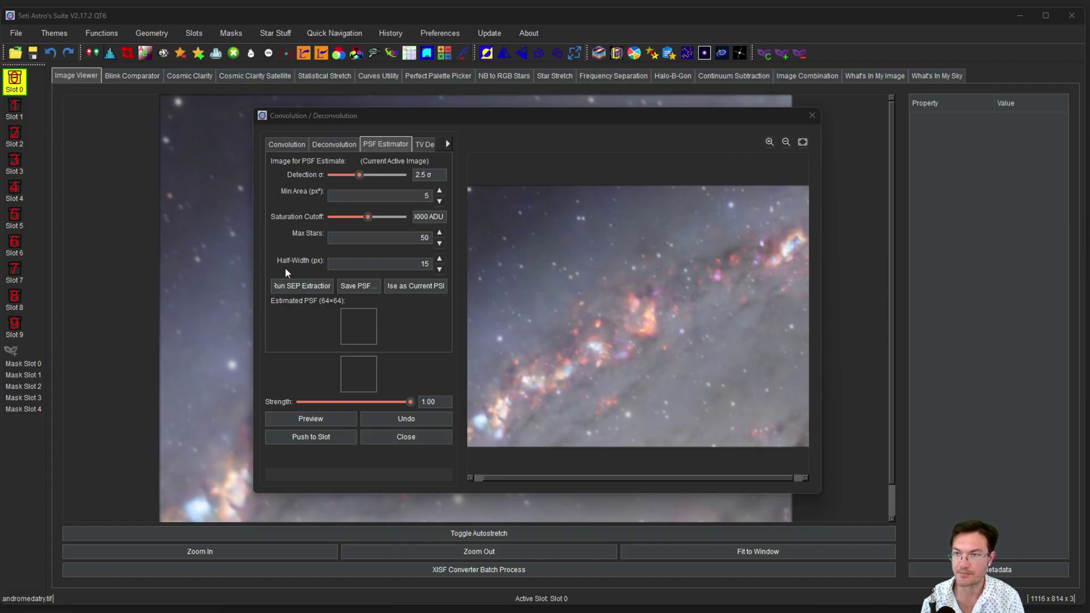
Step: Estimate a stellar PSF with SEP Extractor and make it the current PSF
click(291, 287)
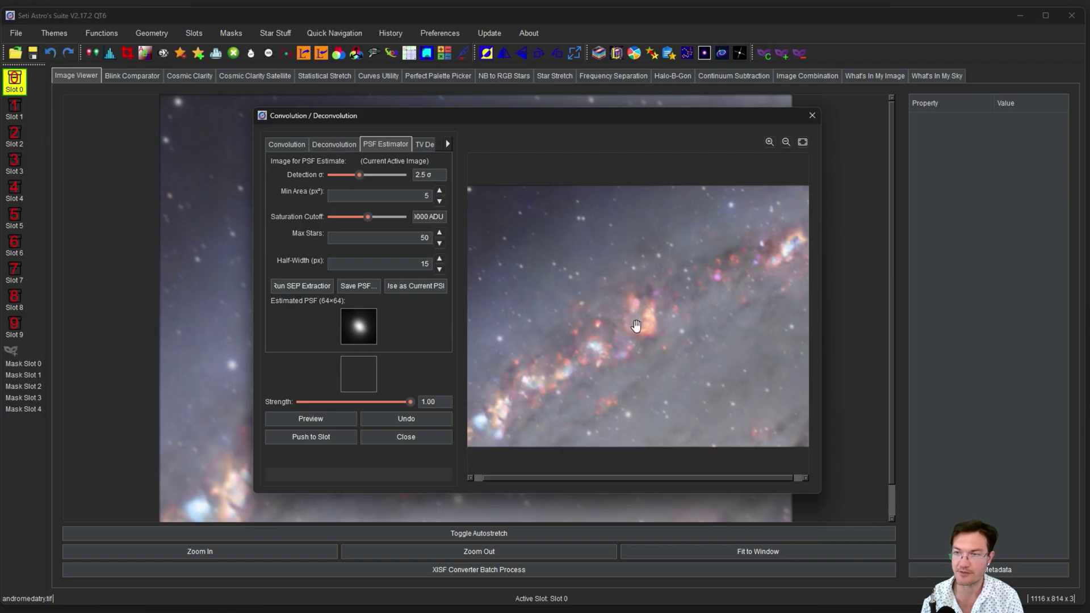
click(416, 286)
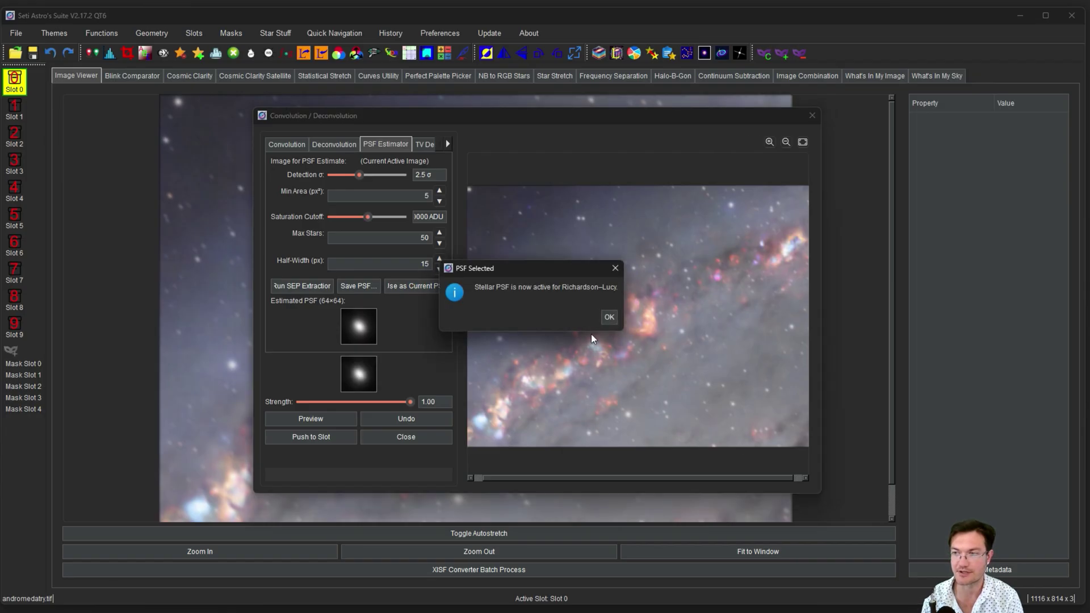
click(611, 317)
Step: Preview a Richardson-Lucy deconvolution with Tikhonov regularization and push it to Slot 0
click(339, 144)
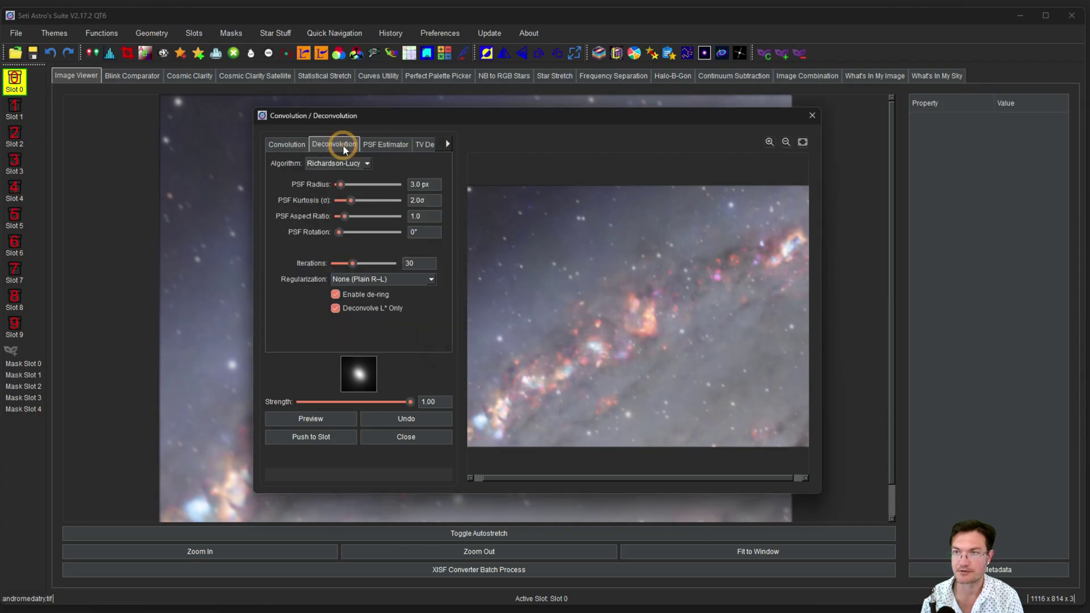
click(332, 183)
click(330, 164)
click(332, 176)
click(336, 165)
click(325, 181)
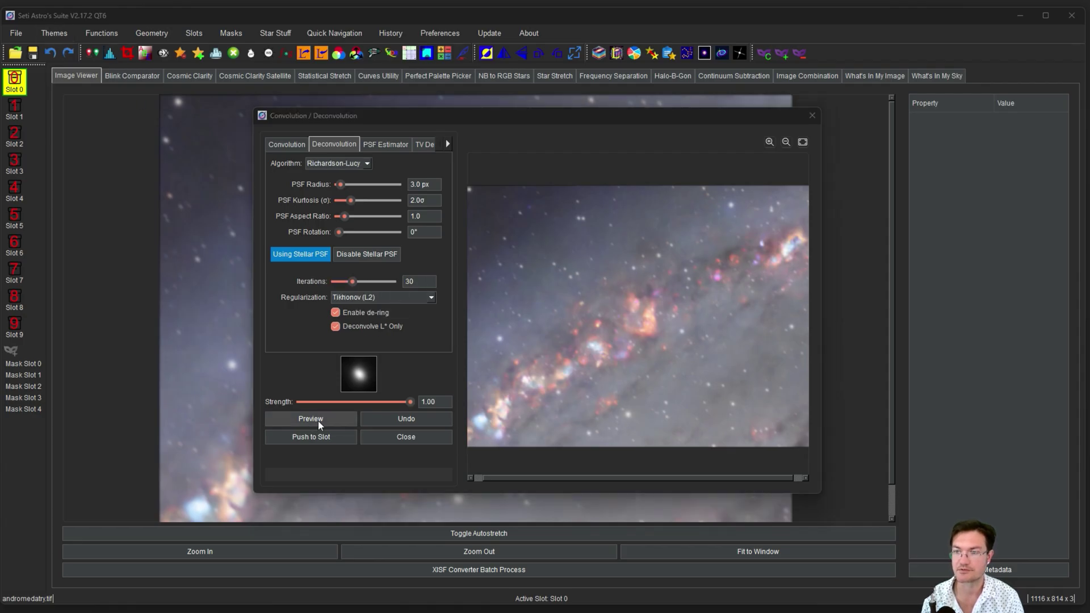
click(322, 418)
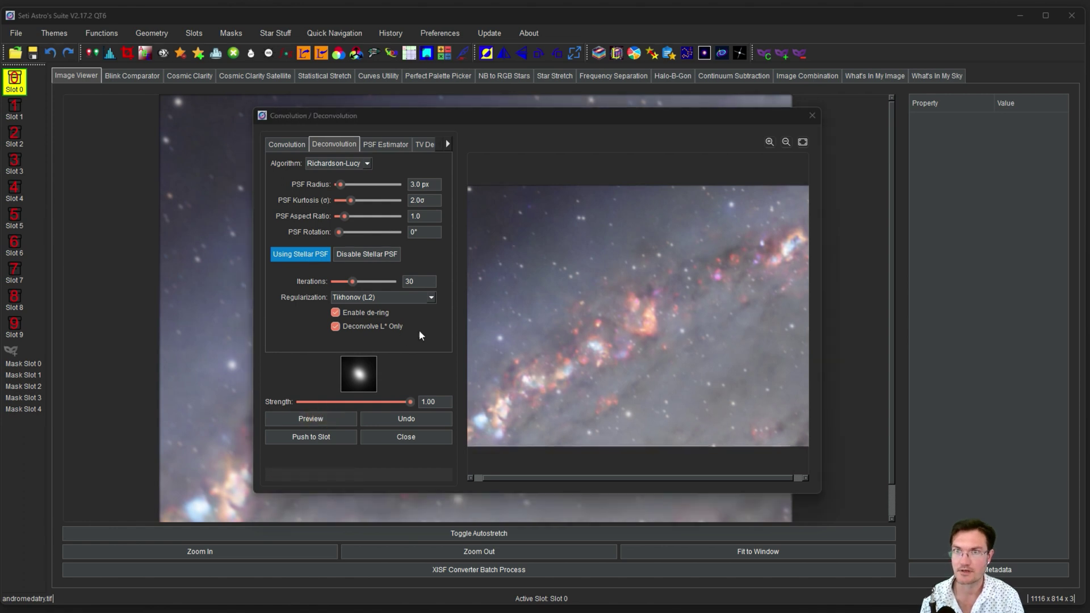
click(316, 436)
click(602, 313)
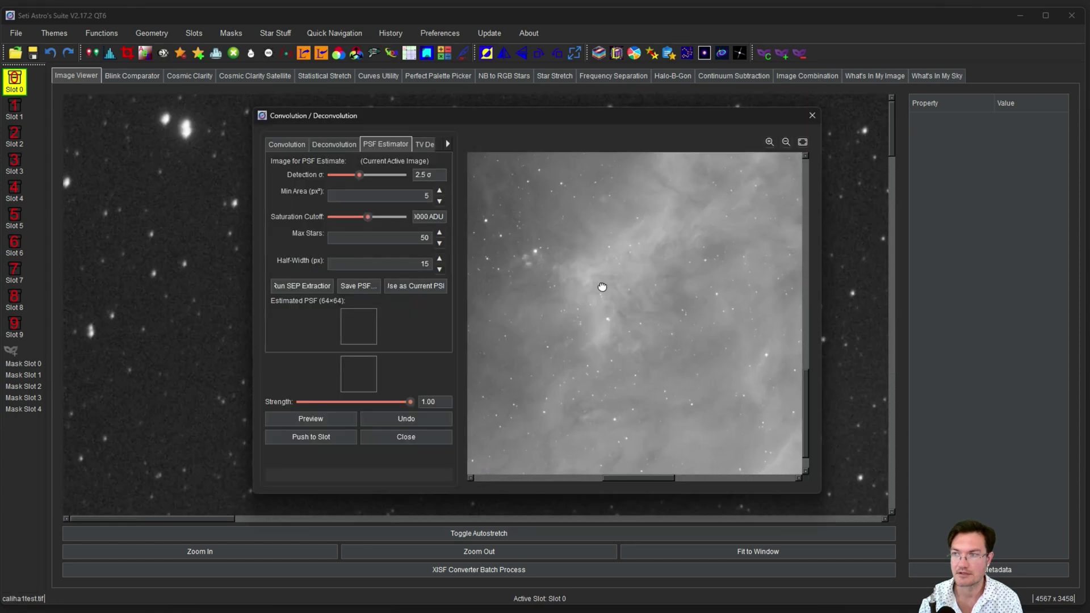
Step: Pan the preview and run SEP Extractor to detect stars for the PSF
drag(602, 286, 609, 291)
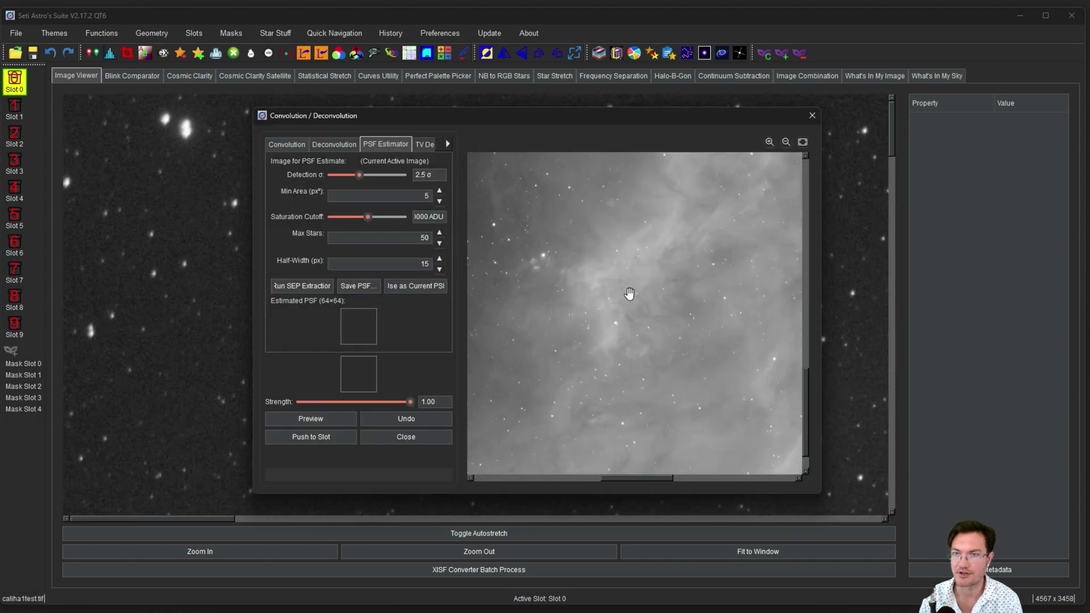
click(298, 287)
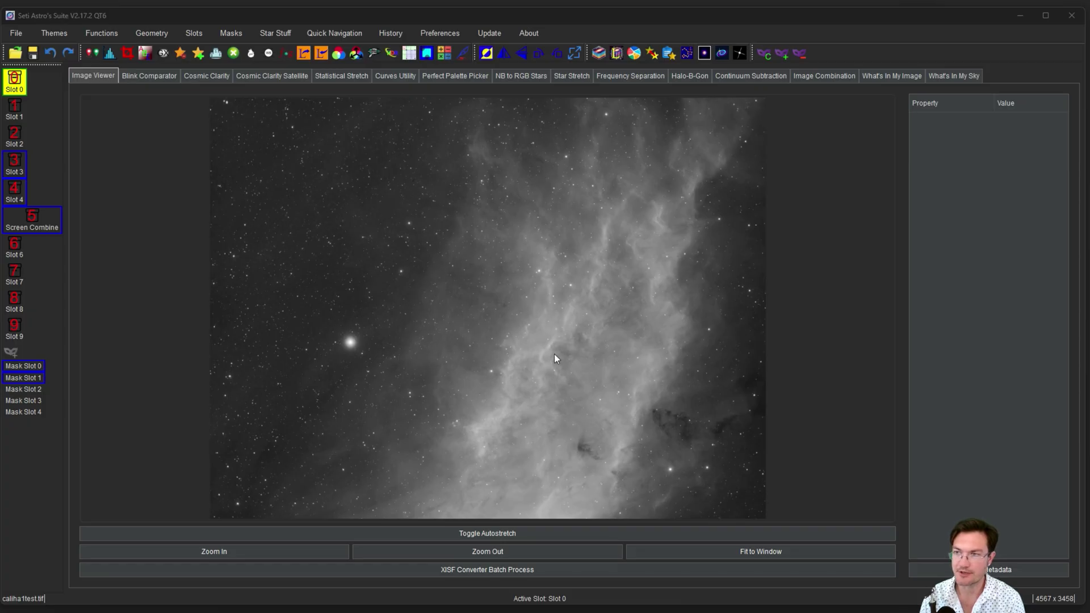
Step: Preview the nebula mask in Mask Slot 0, then apply it to the image
right_click(28, 372)
click(63, 379)
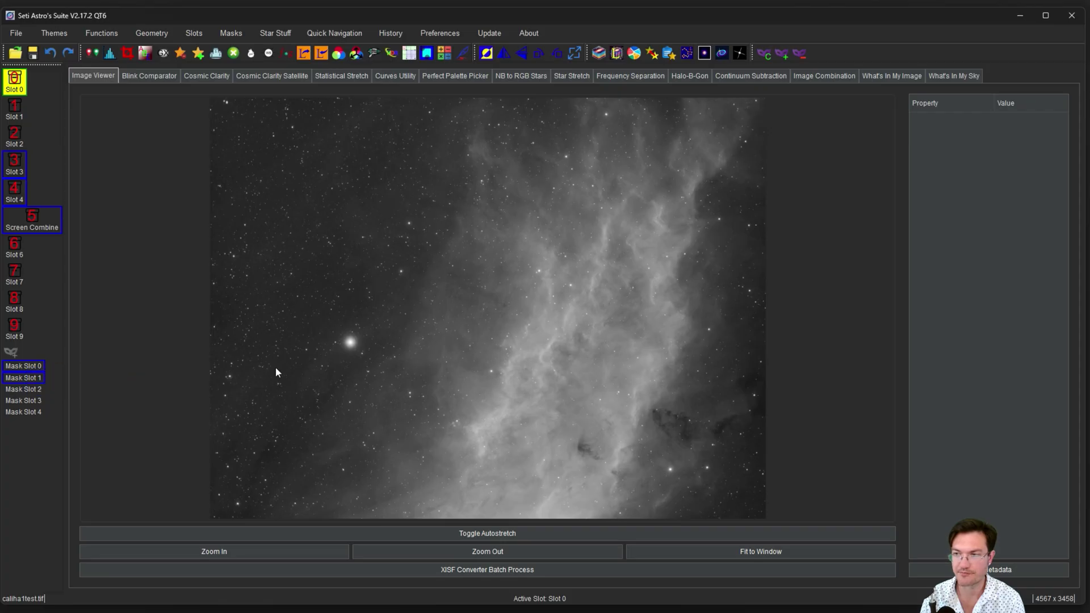
drag(518, 182, 737, 224)
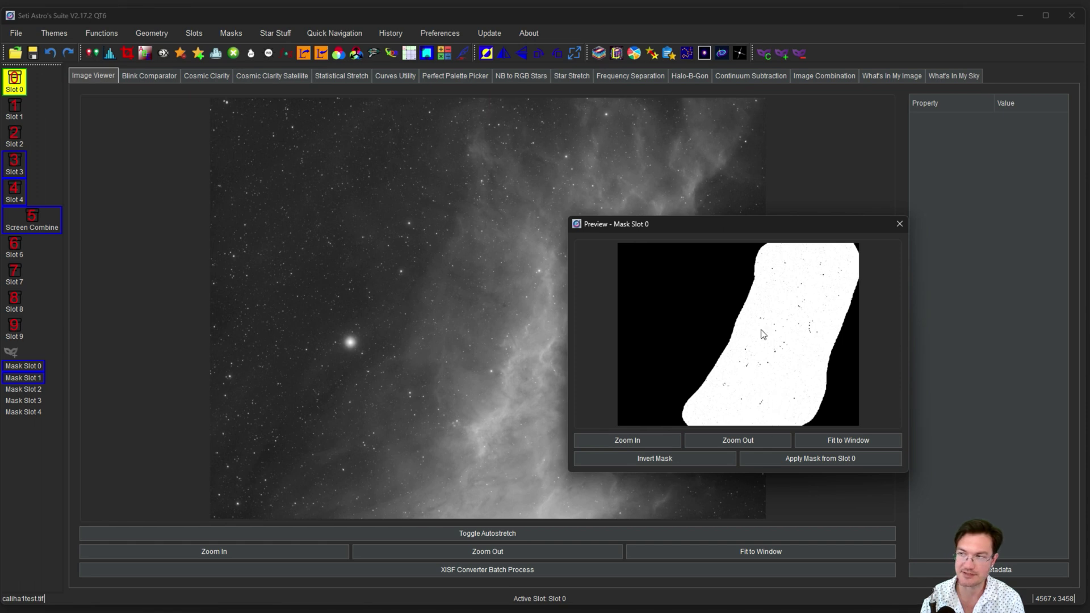
click(900, 225)
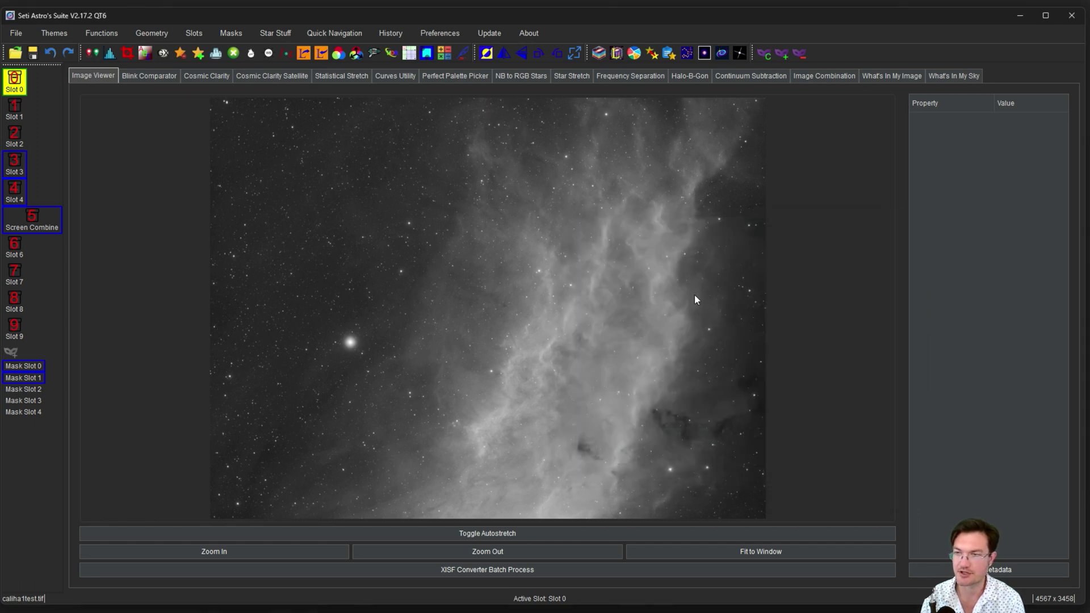
click(21, 368)
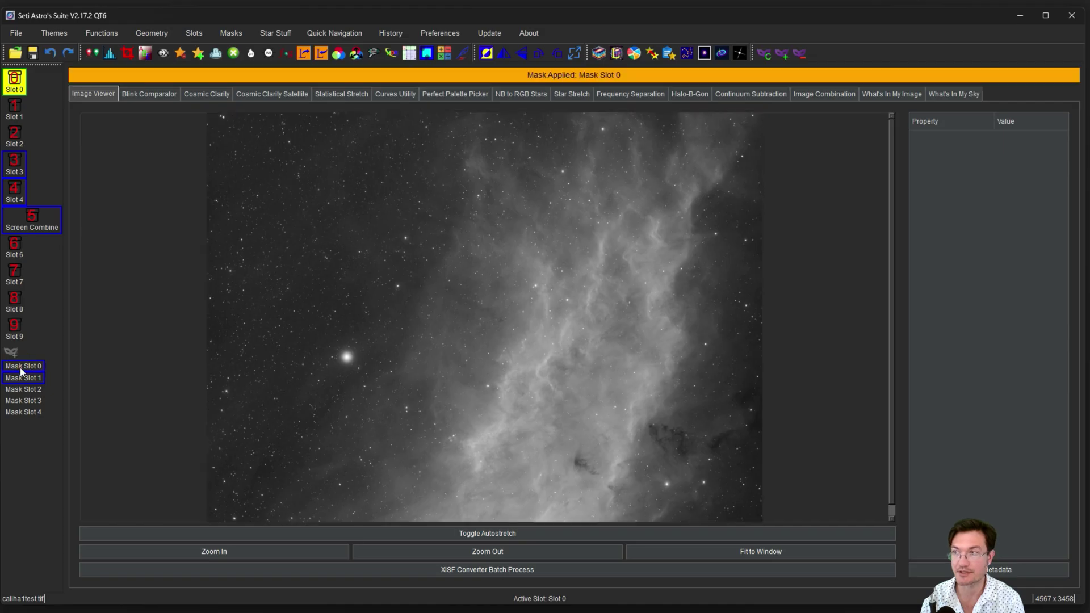
Step: Estimate a stellar PSF from the nebula with SEP Extractor and make it the current PSF
click(285, 56)
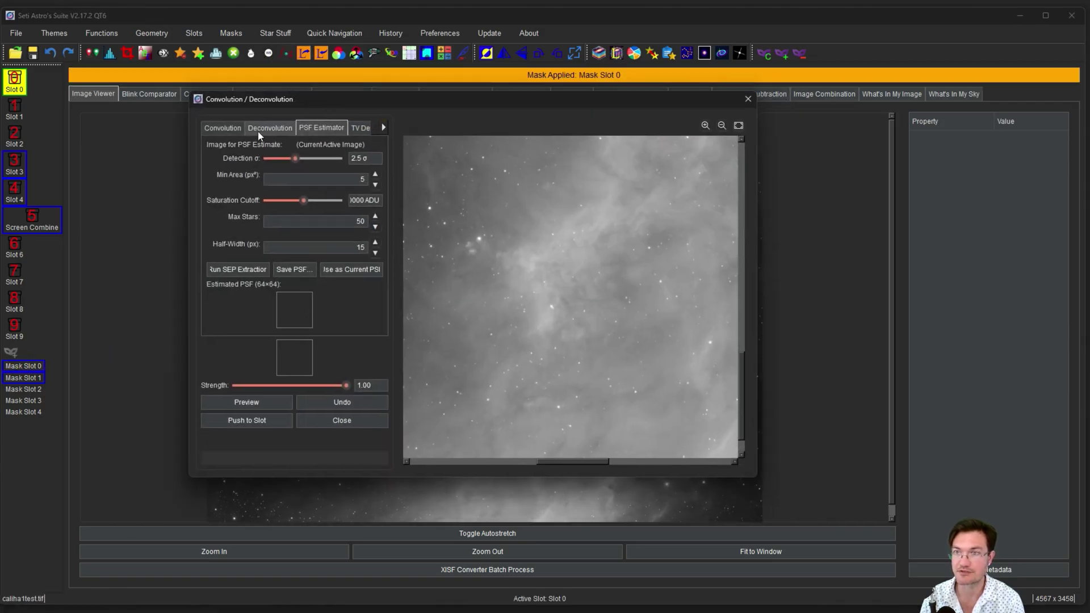
click(257, 128)
drag(555, 272, 504, 380)
click(553, 284)
click(328, 126)
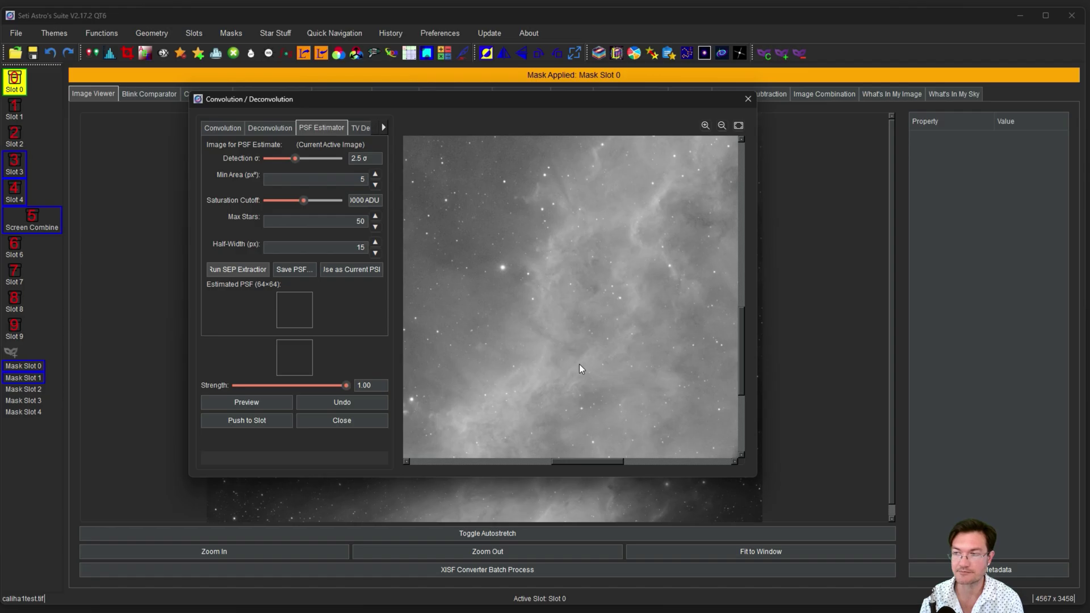
click(359, 270)
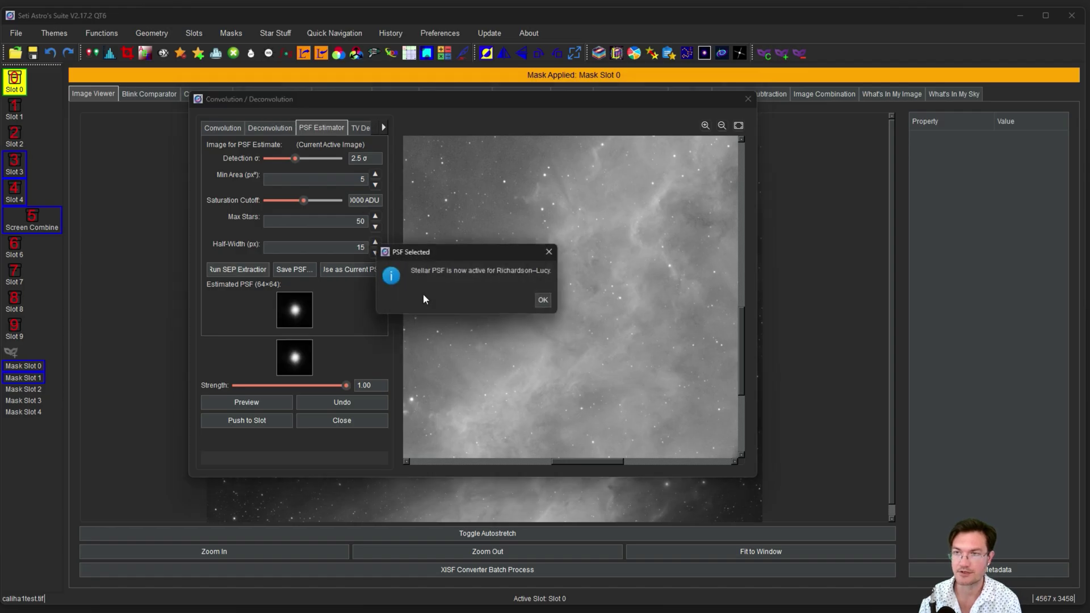
click(546, 301)
click(281, 127)
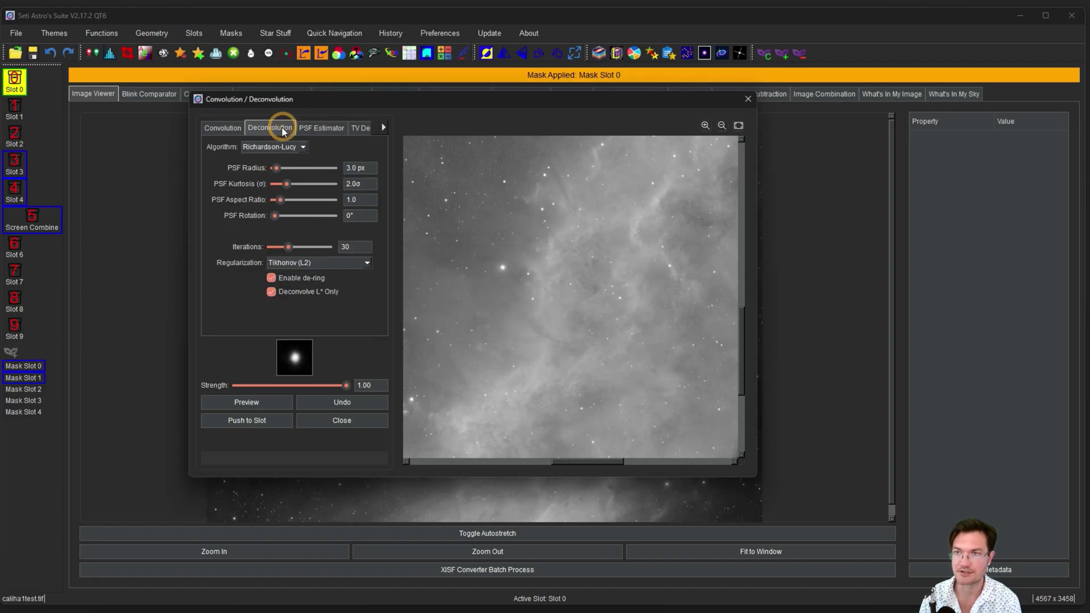
Step: Preview a Richardson-Lucy deconvolution while checking CPU load, then push it to Slot 0
click(269, 162)
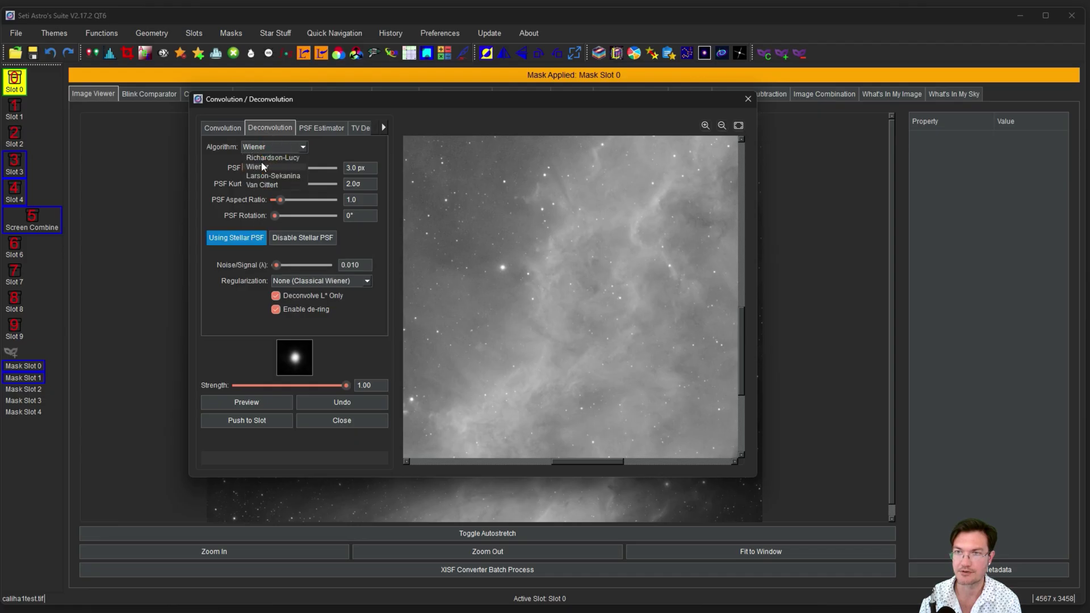
click(250, 167)
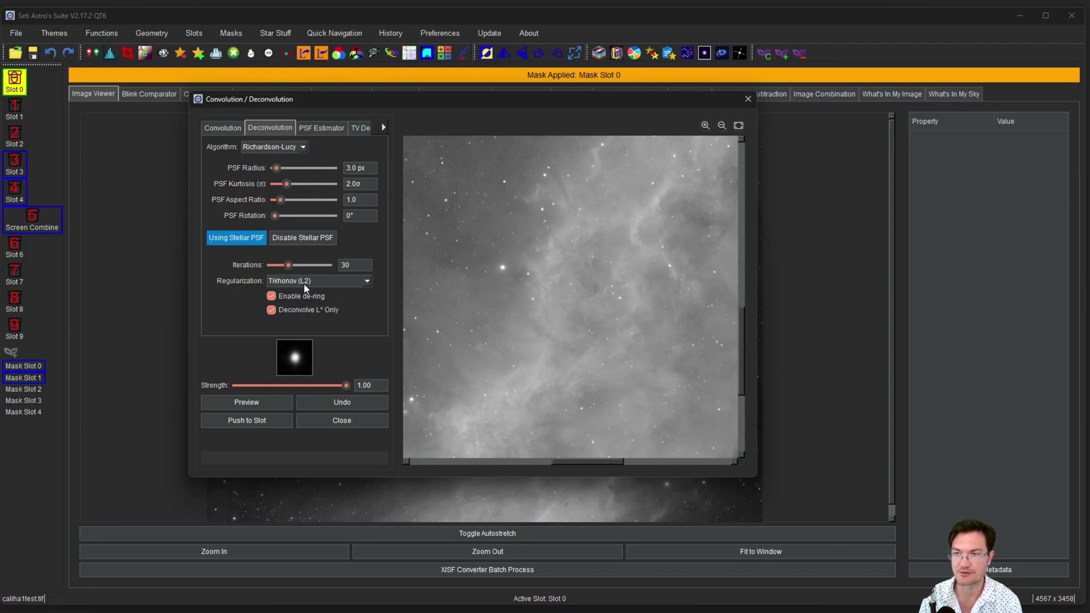
click(254, 403)
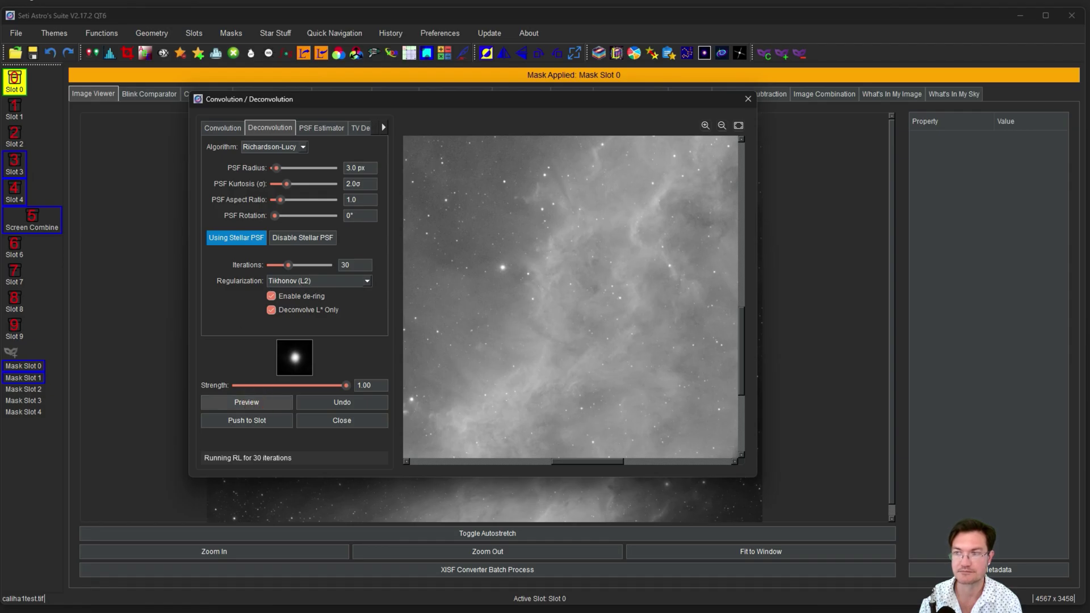
key(ctrl+shift+Escape)
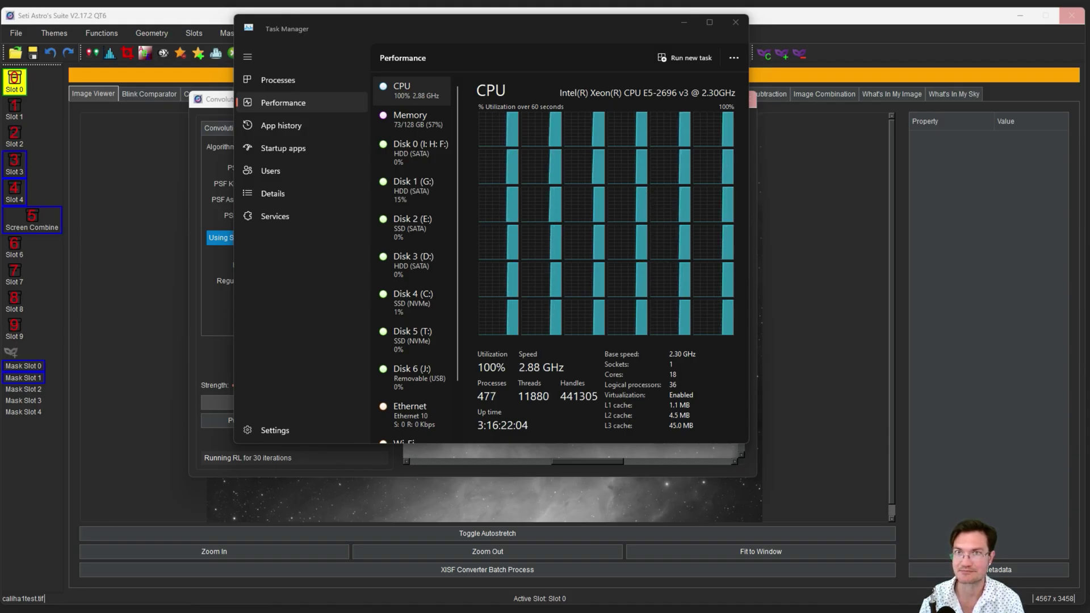
click(43, 3)
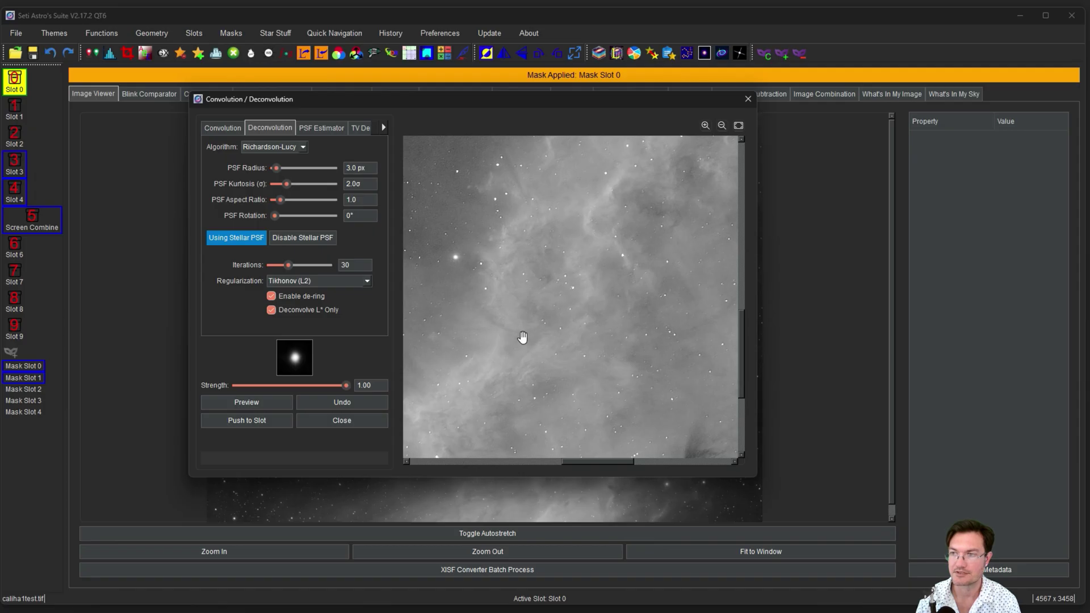
drag(526, 333, 667, 323)
drag(577, 382, 702, 218)
drag(500, 346, 576, 311)
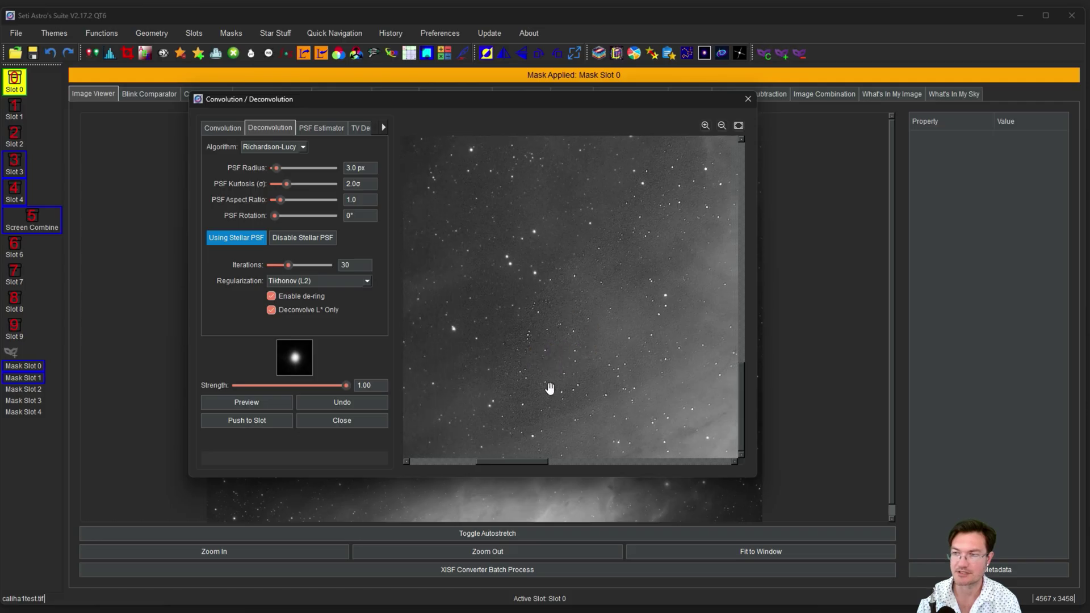
drag(558, 348, 526, 350)
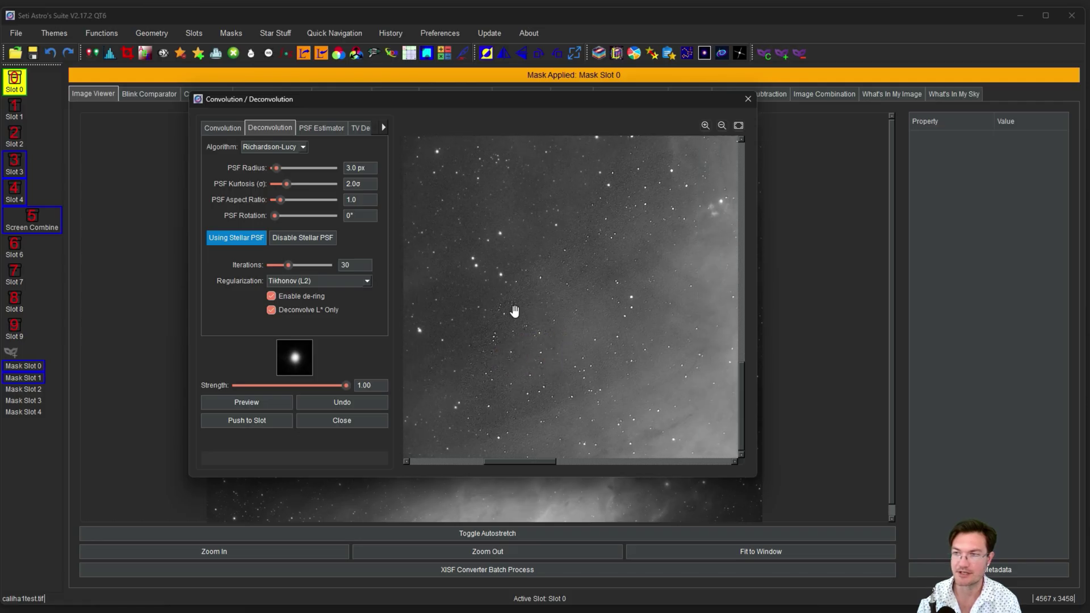
drag(510, 312, 549, 343)
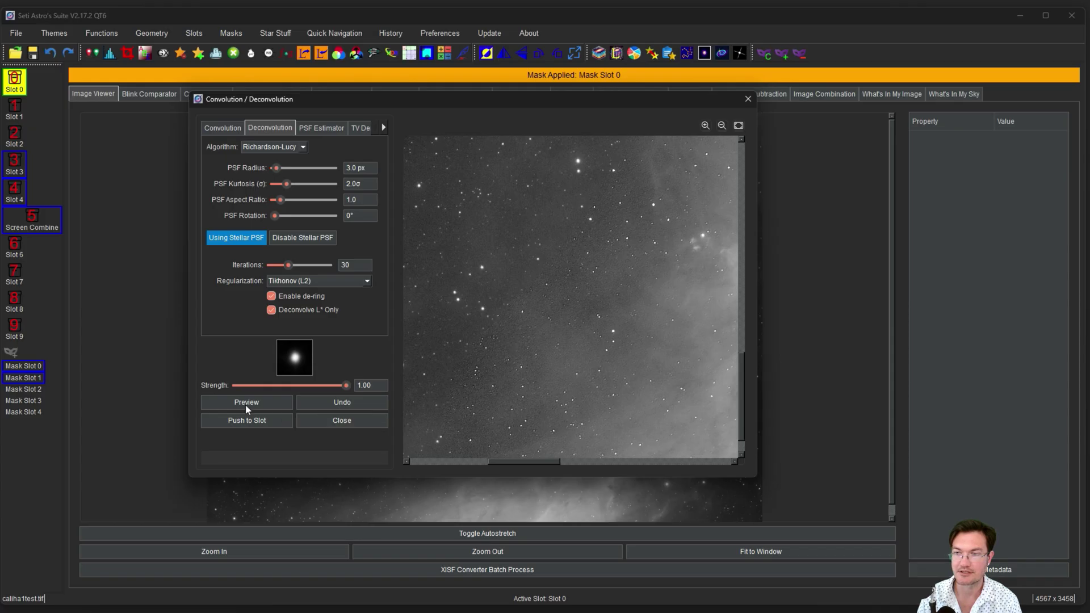
click(247, 421)
click(543, 301)
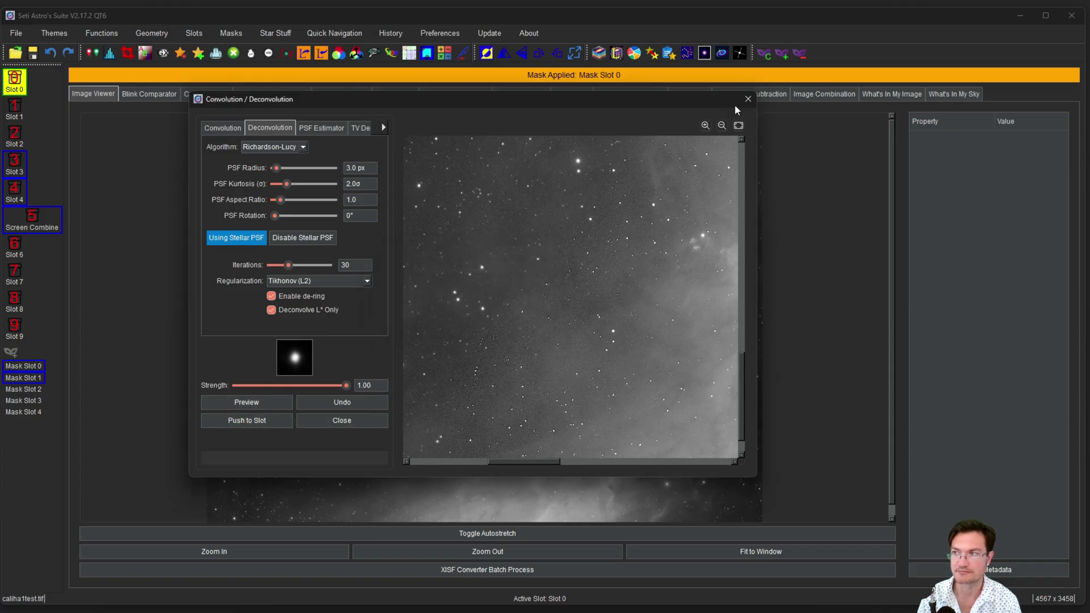
Step: Preview TV denoise on the deconvolved nebula, inspect several regions, and push it to the slot
click(355, 127)
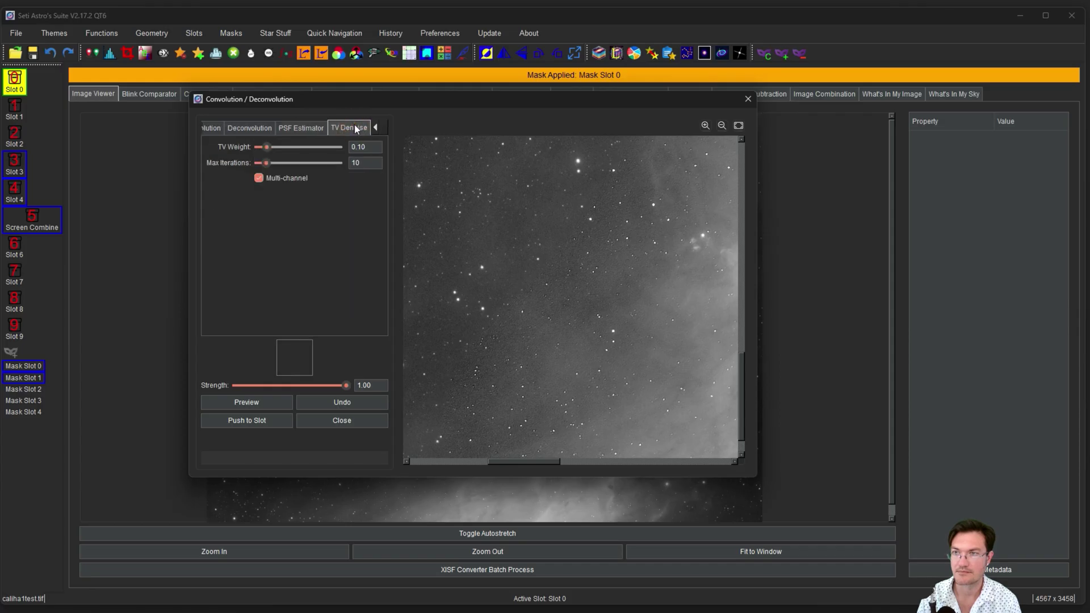
drag(646, 410, 589, 405)
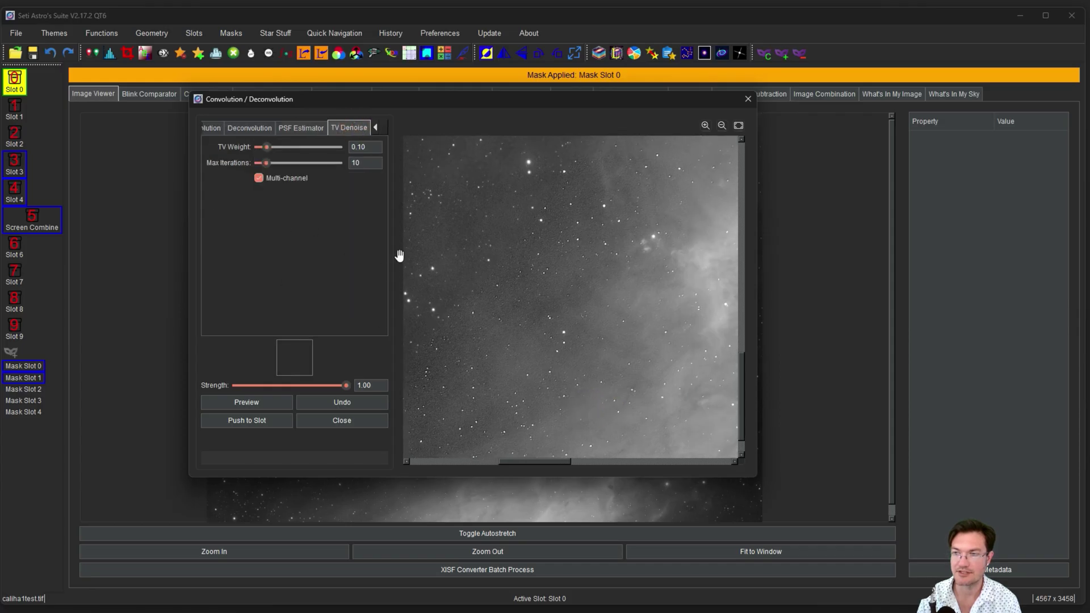
click(245, 399)
drag(511, 312, 535, 274)
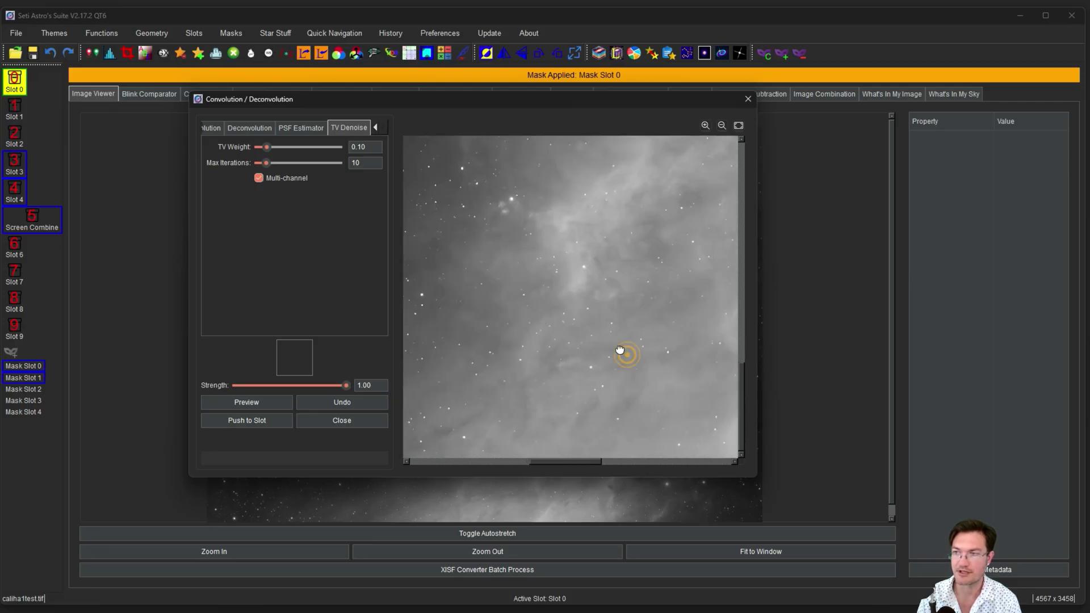
drag(620, 348, 596, 246)
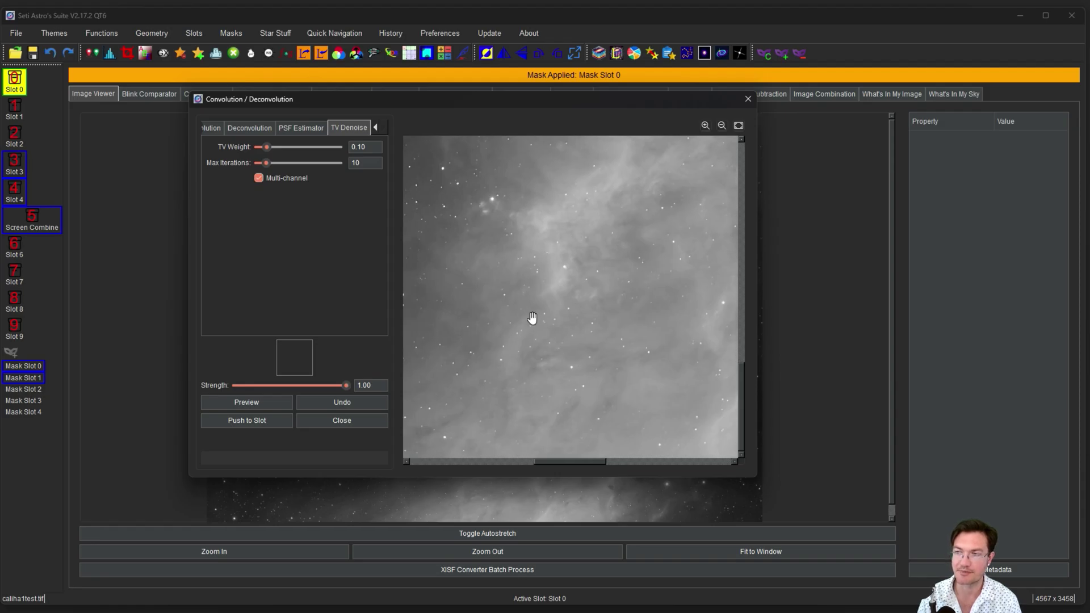
drag(541, 330, 558, 327)
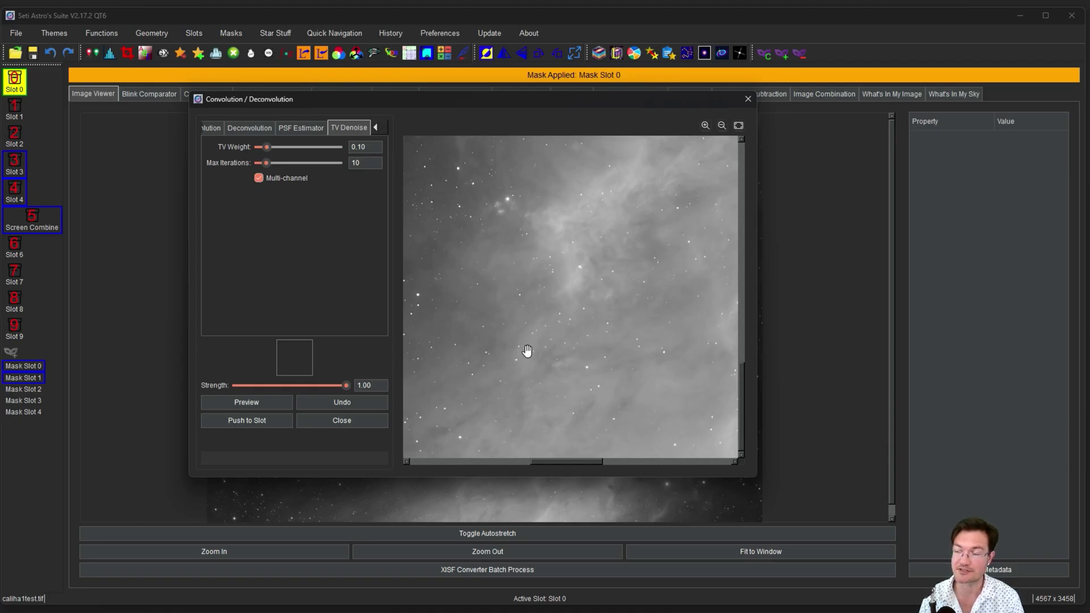
drag(554, 338, 569, 326)
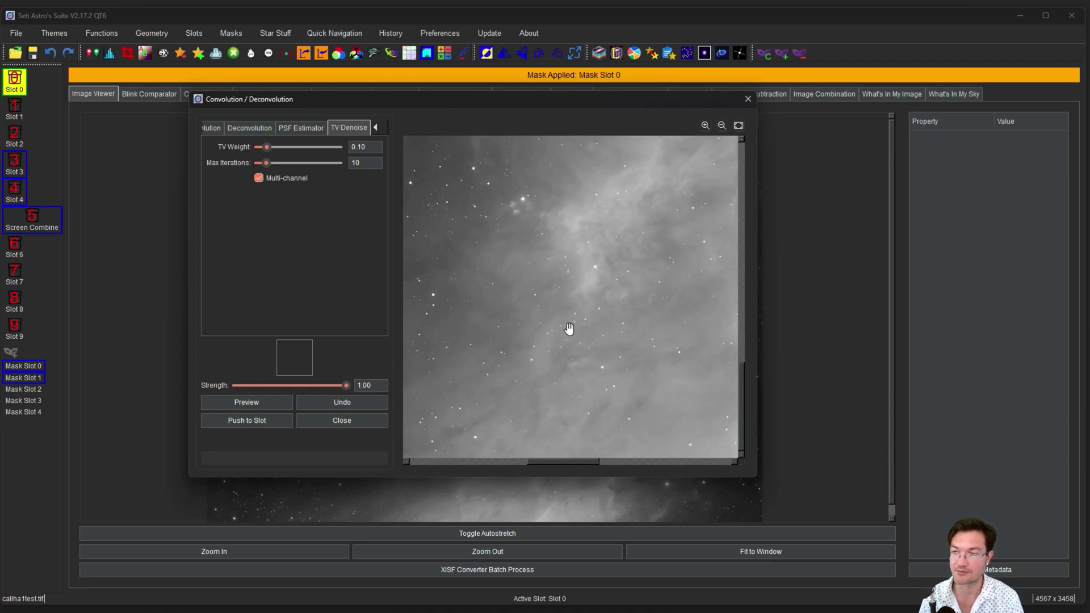
click(232, 423)
click(545, 297)
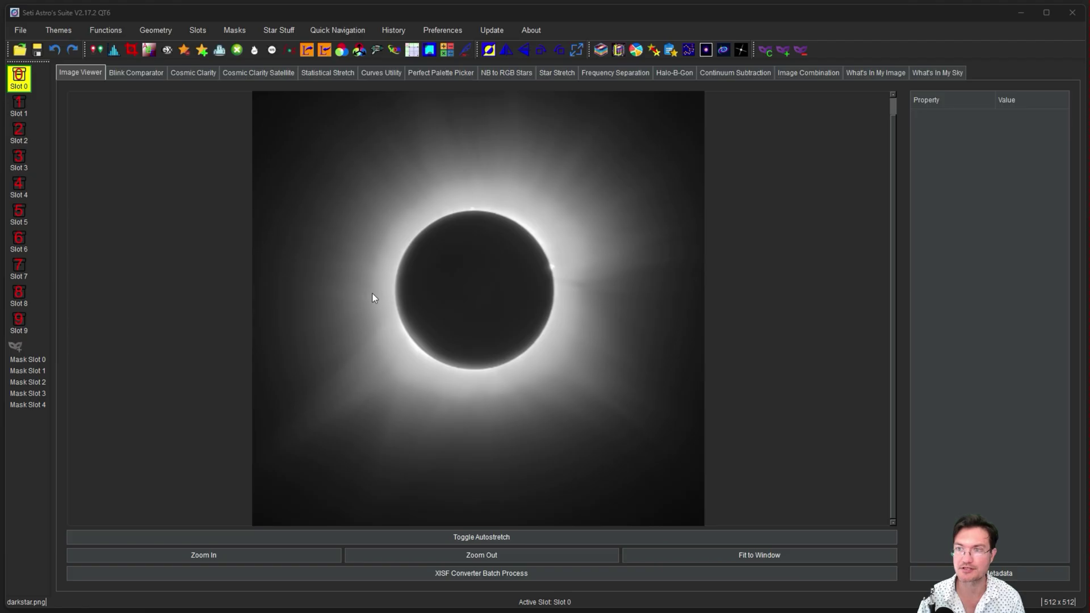
Step: Open Convolution / Deconvolution, enlarge its window, and zoom the preview in on the eclipse
click(289, 50)
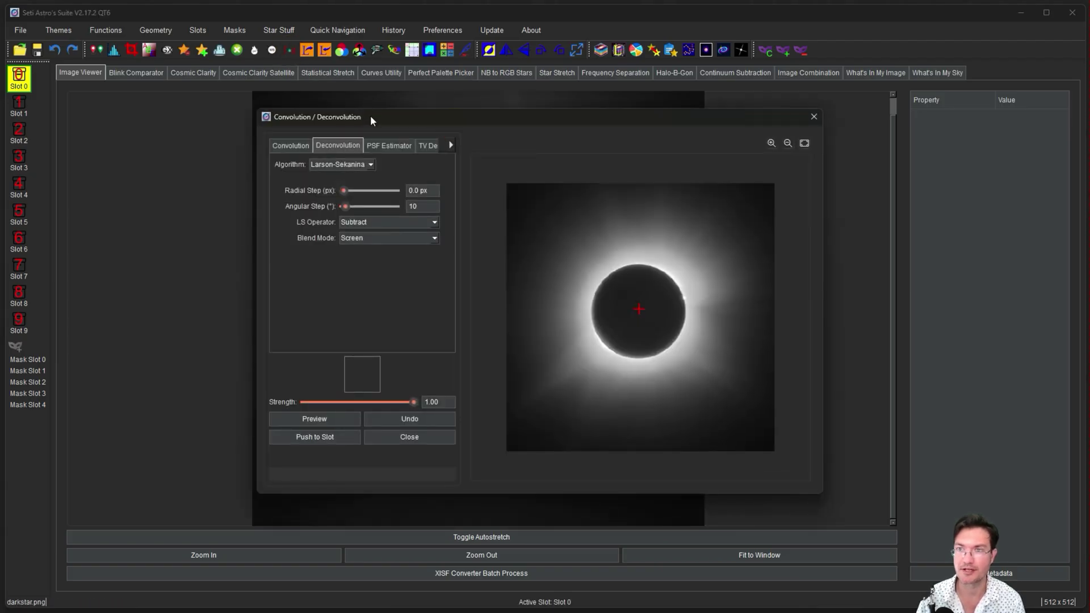
drag(369, 116, 234, 42)
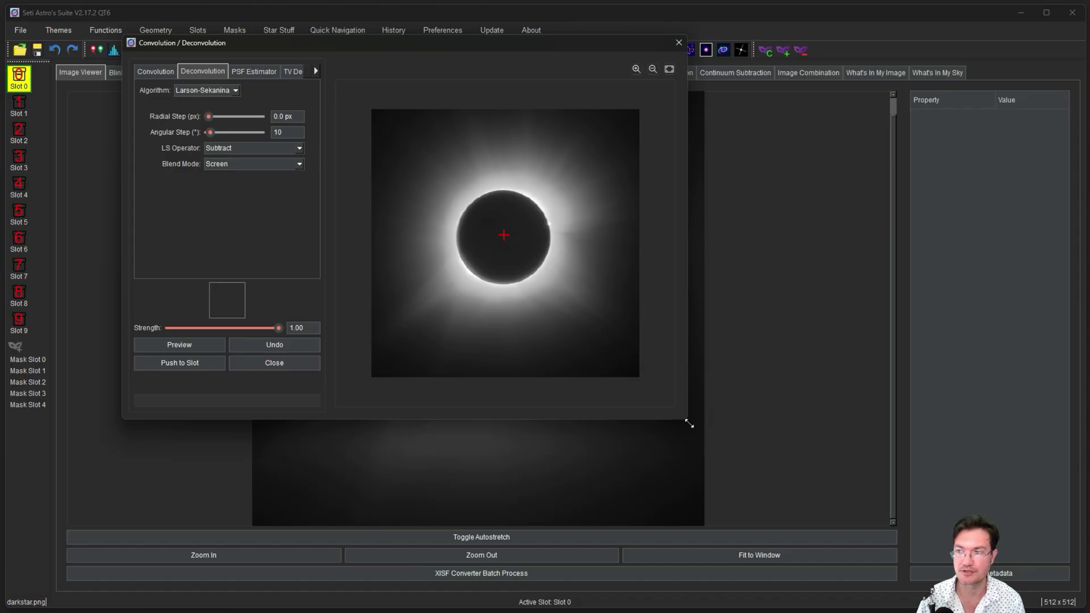
drag(688, 423, 852, 504)
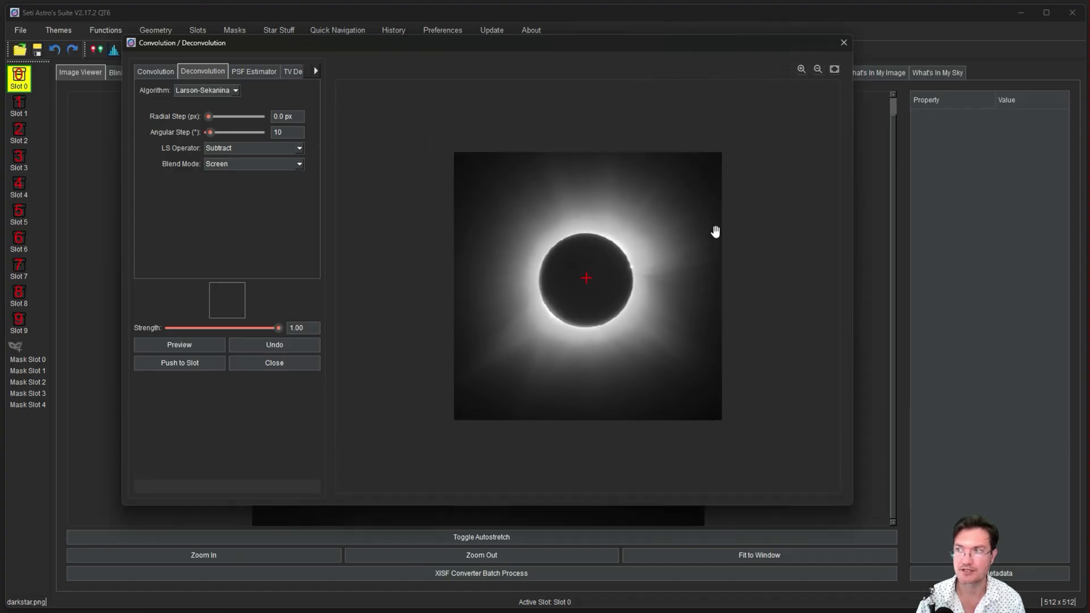
click(799, 71)
click(799, 71)
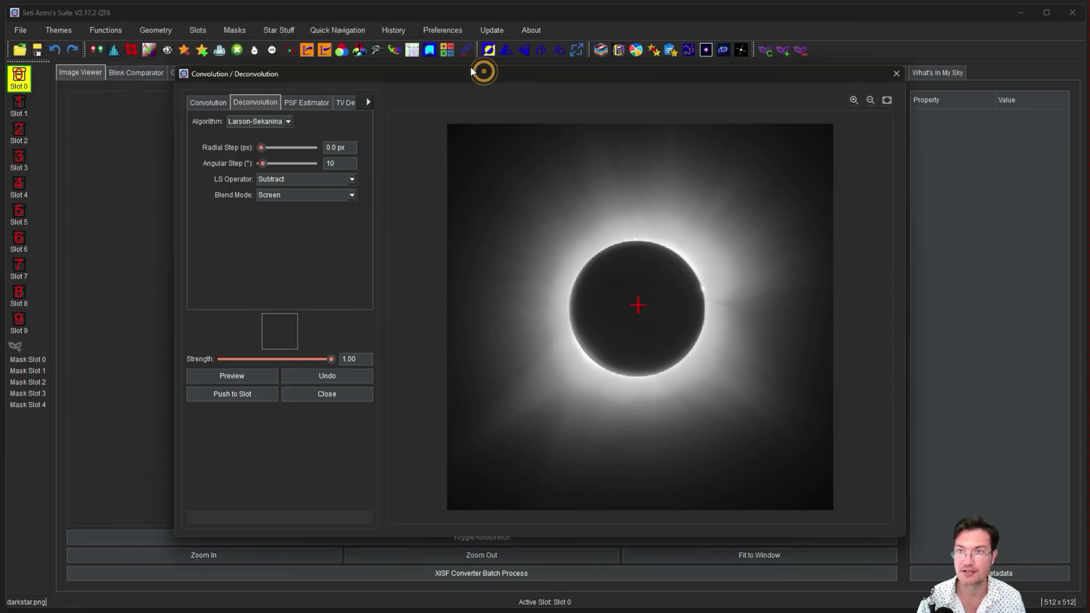
drag(470, 68, 389, 55)
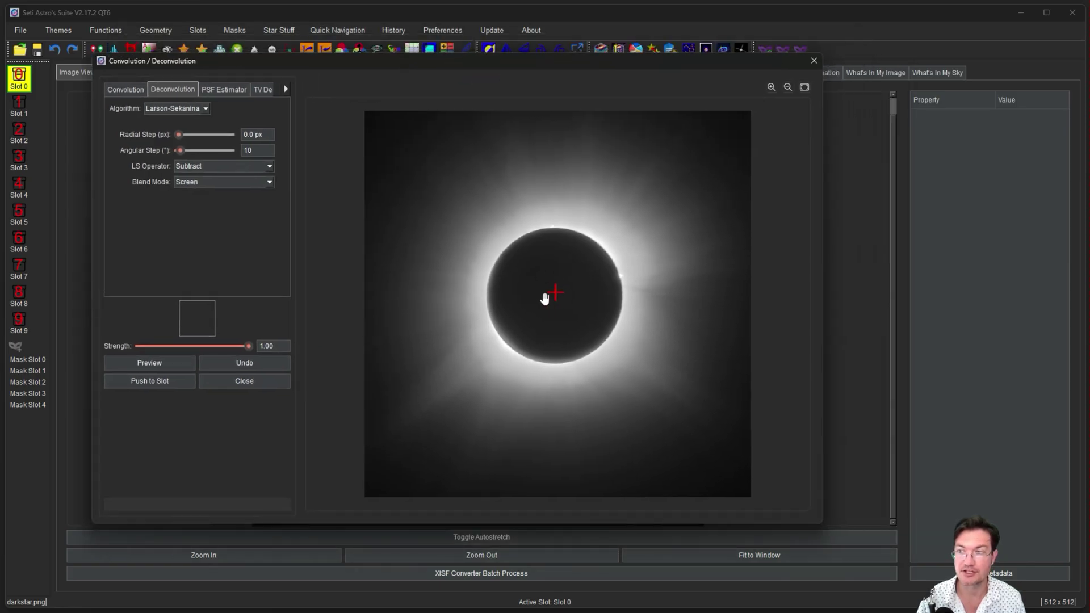
Step: Place the Larson-Sekanina filter centre precisely on the middle of the lunar disk
click(599, 230)
click(559, 259)
click(454, 395)
click(677, 443)
click(697, 281)
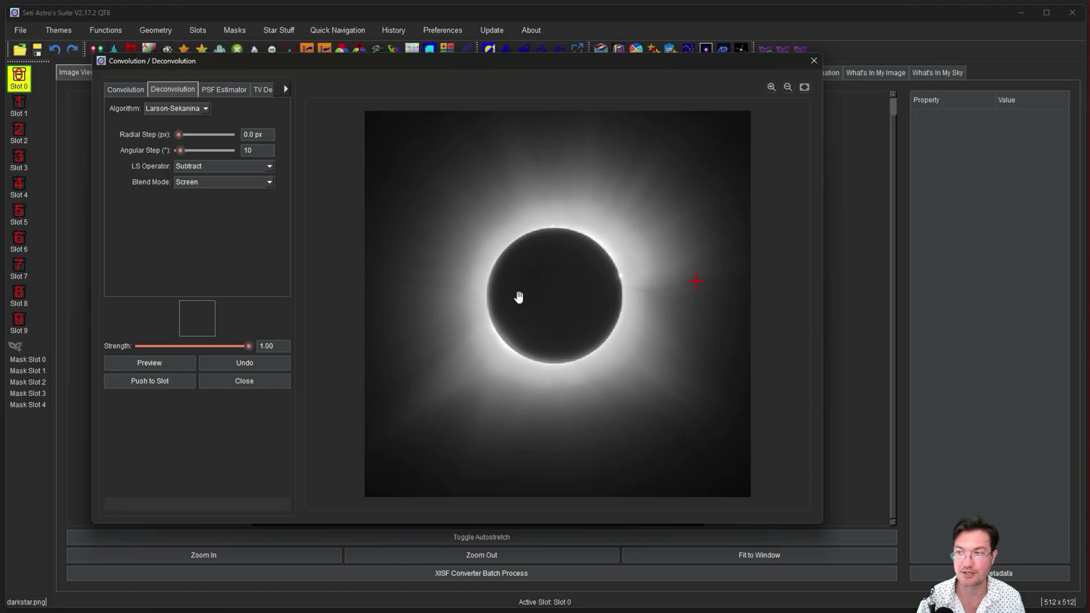
click(555, 295)
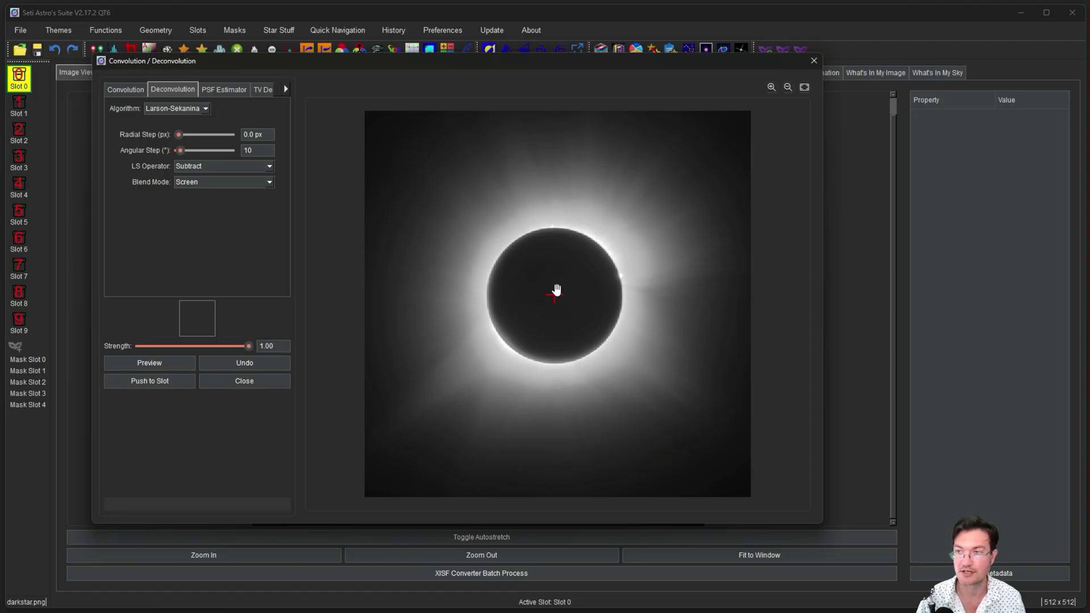
click(555, 290)
click(555, 292)
click(554, 289)
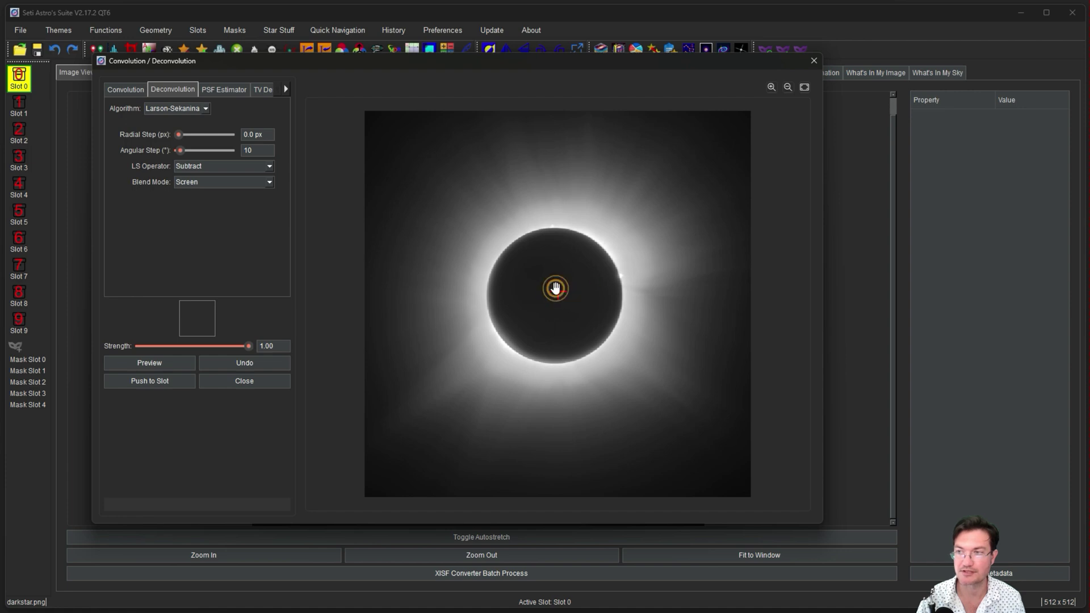
Step: Set the LS Operator to Subtract after briefly trying Divide
click(216, 169)
click(212, 177)
click(201, 165)
click(206, 185)
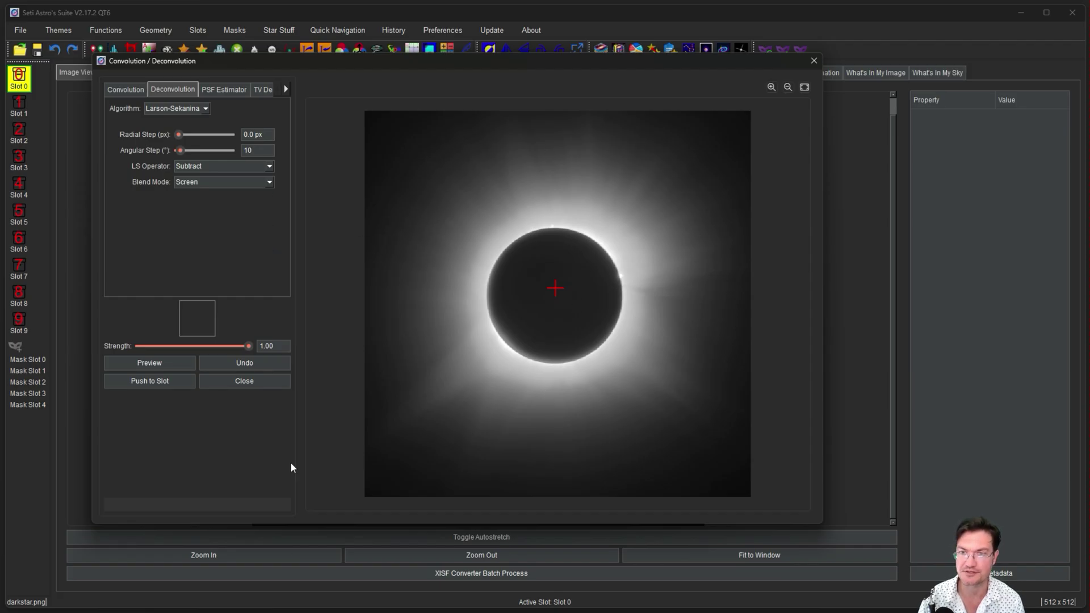
Step: Compare the Larson-Sekanina preview against the original, then preview it with 15.1 px Radial Step
click(155, 363)
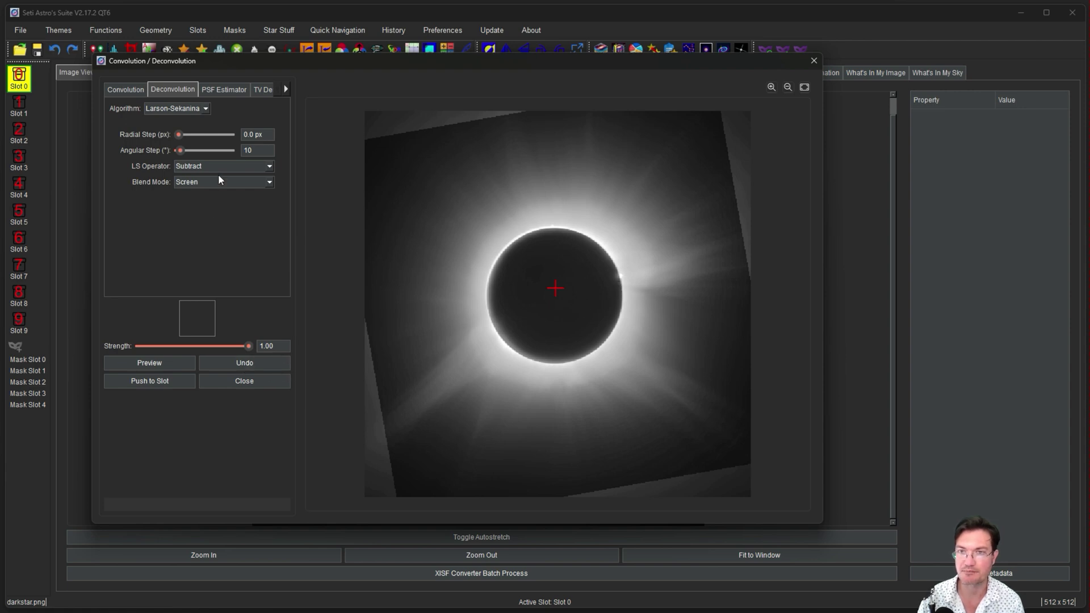
click(236, 366)
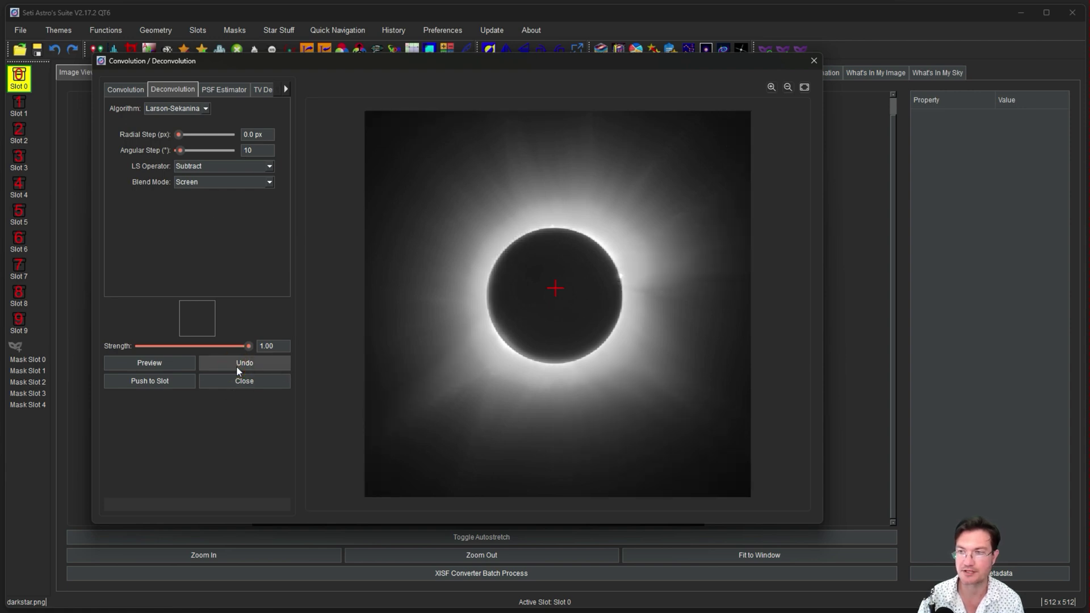
click(179, 365)
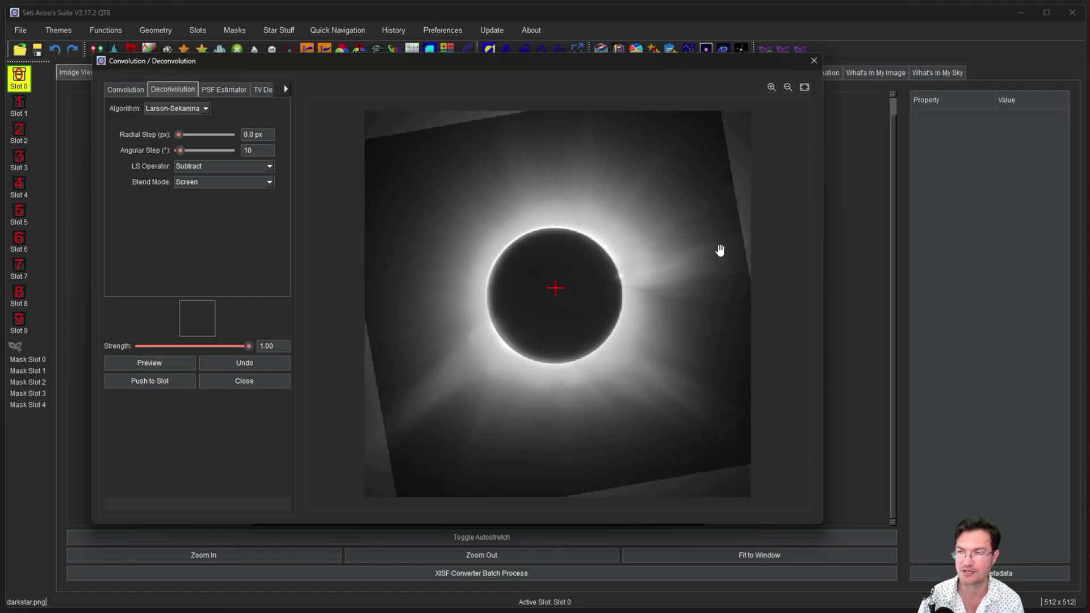
click(228, 363)
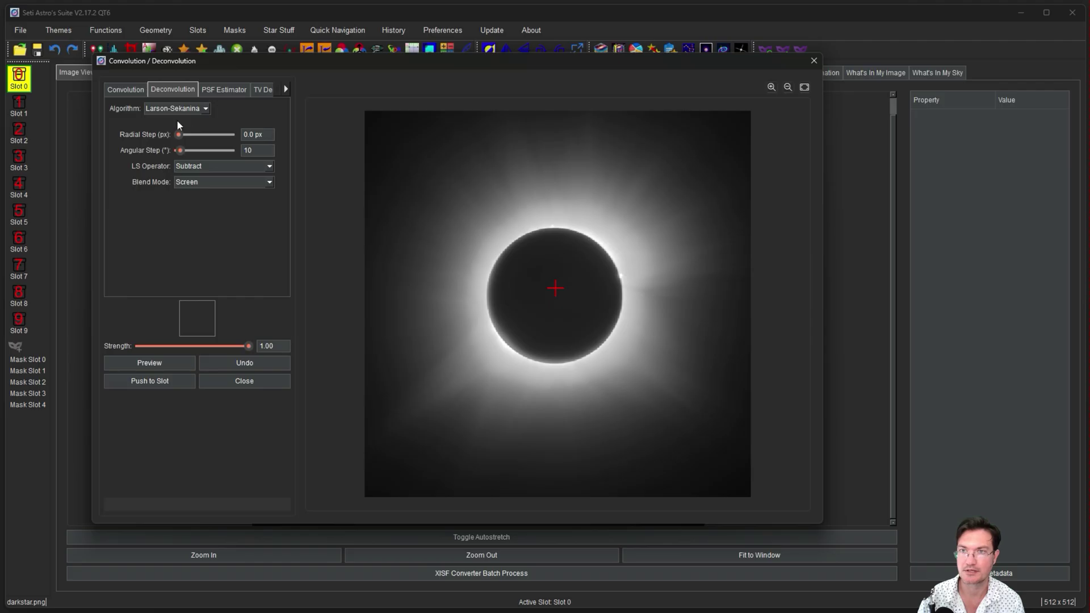
drag(179, 137, 194, 135)
click(148, 364)
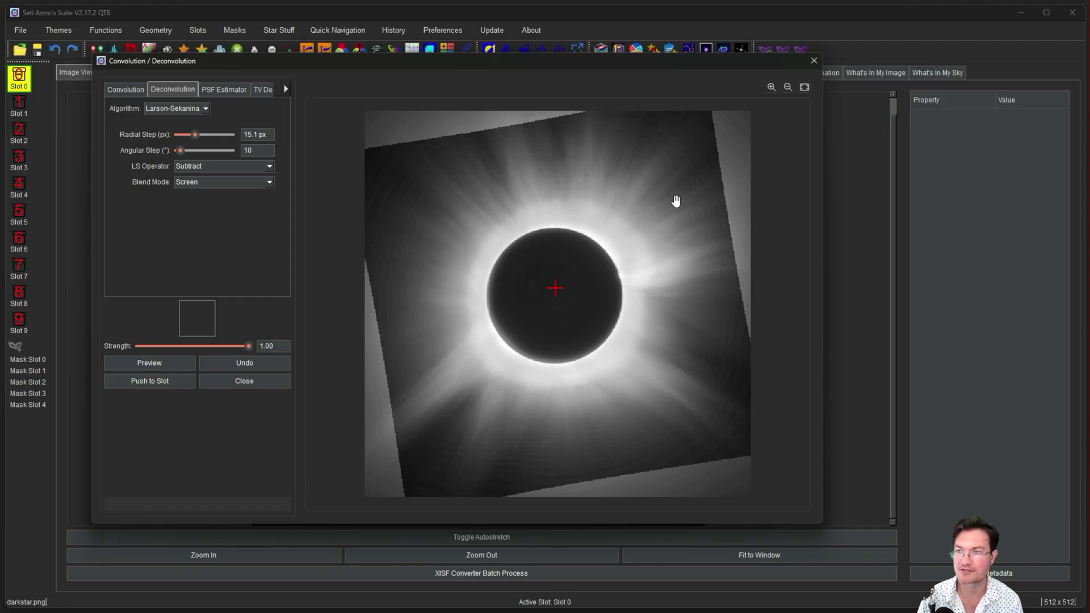
Step: Reset Radial Step to 0.0 px, set Angular Step to 5°, and preview the filter
click(247, 363)
drag(195, 135, 137, 137)
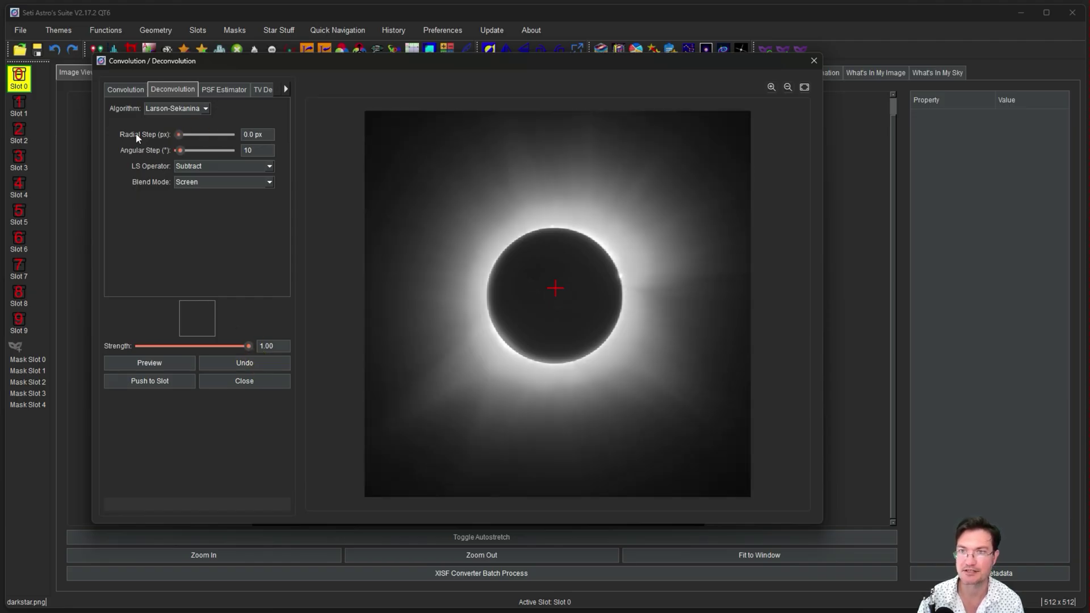
double_click(248, 149)
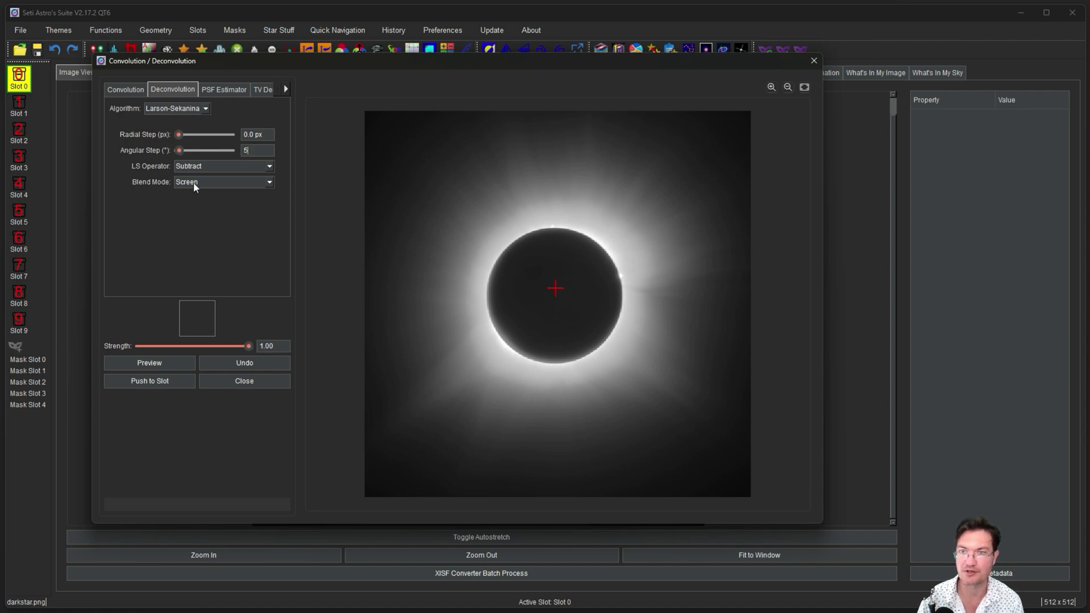
click(166, 365)
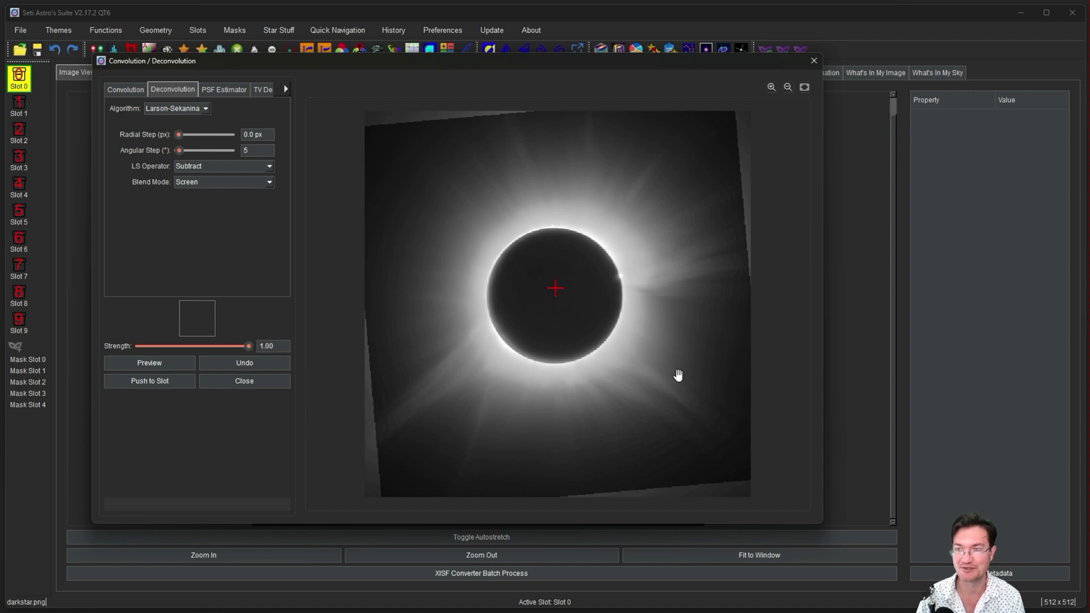
Step: Set the deconvolution algorithm to Richardson-Lucy
click(176, 108)
click(172, 120)
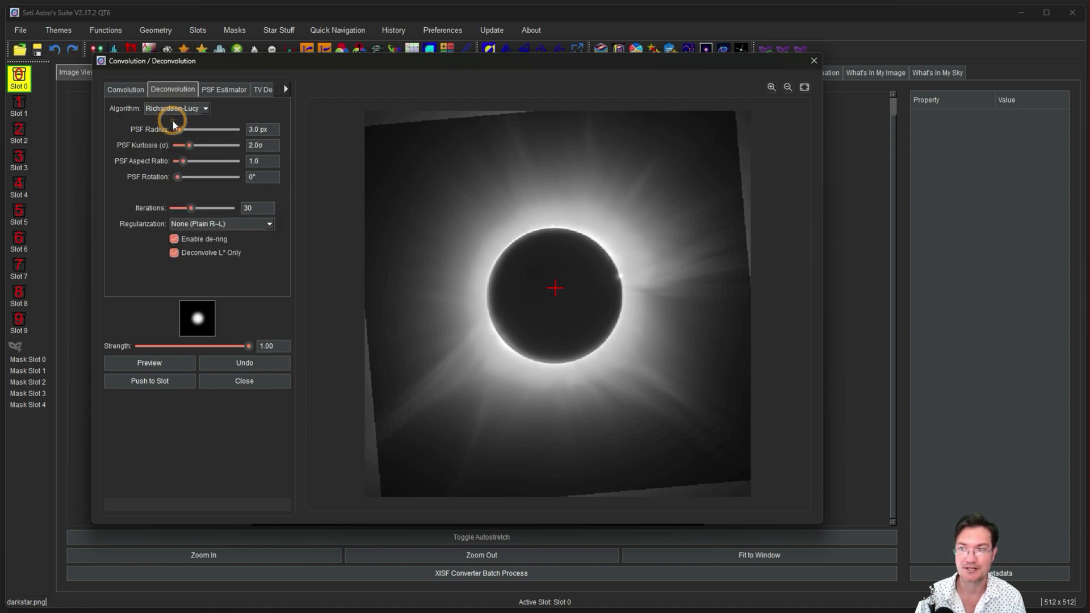
scroll(177, 91, up, 1)
scroll(175, 90, down, 2)
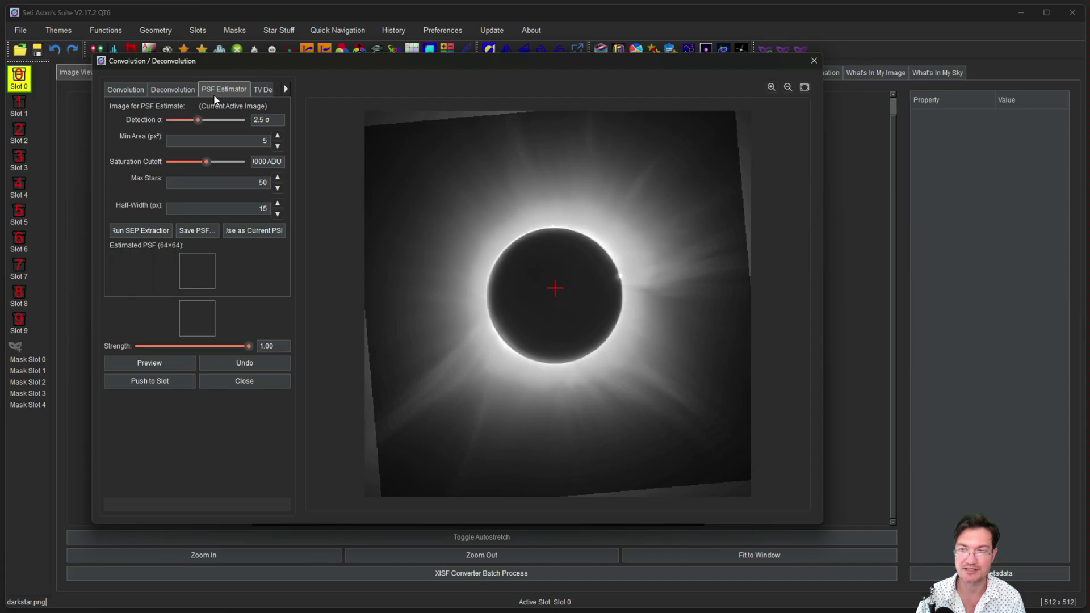
click(172, 90)
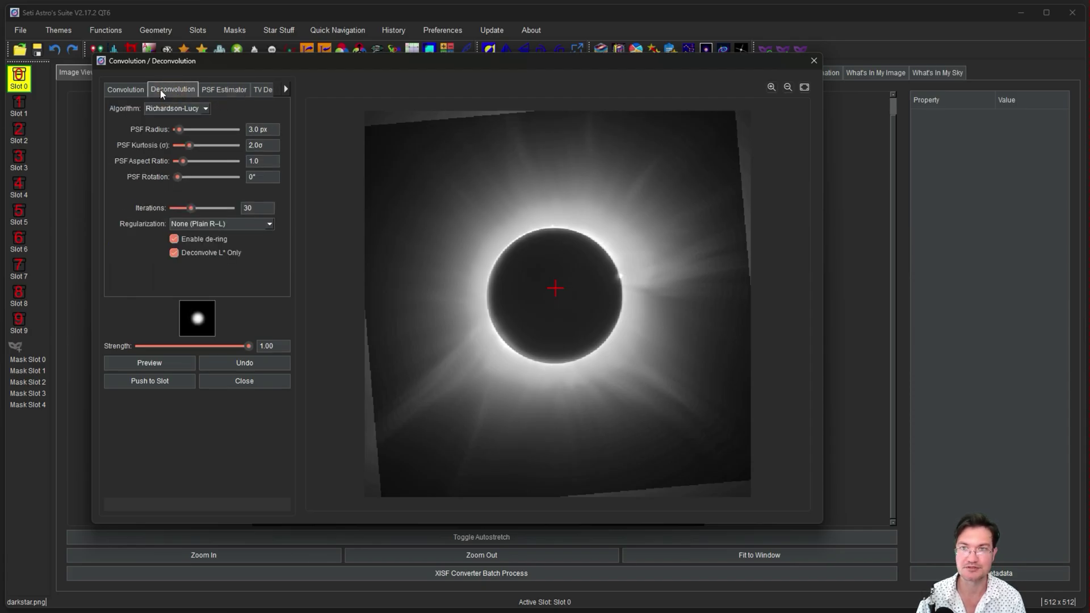
Step: Show the TV Denoise settings with TV Weight 0.10 and Max Iterations 10
click(287, 89)
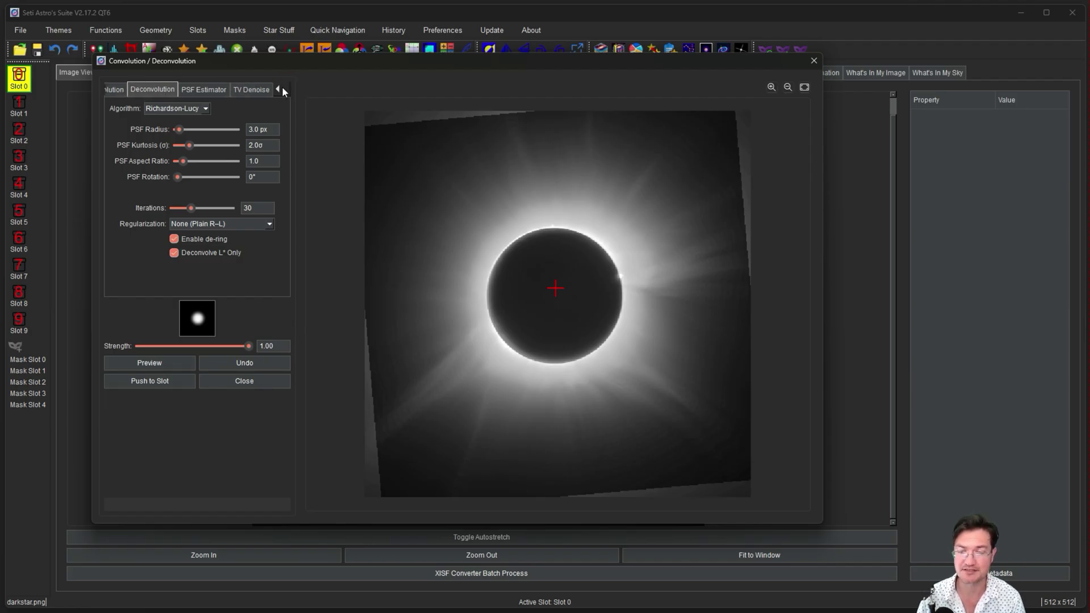
click(233, 92)
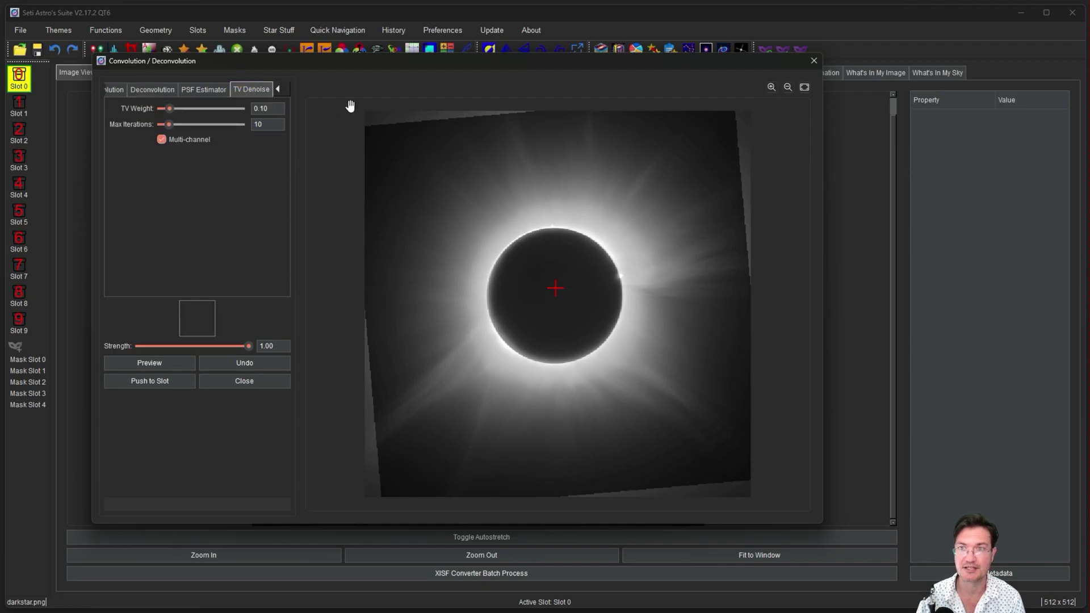
click(278, 89)
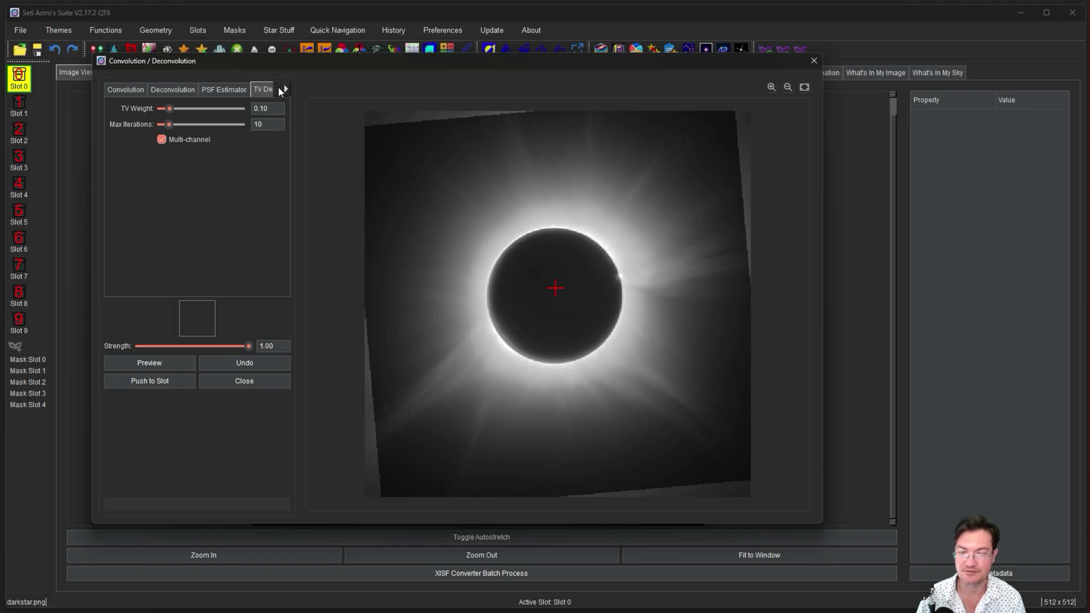